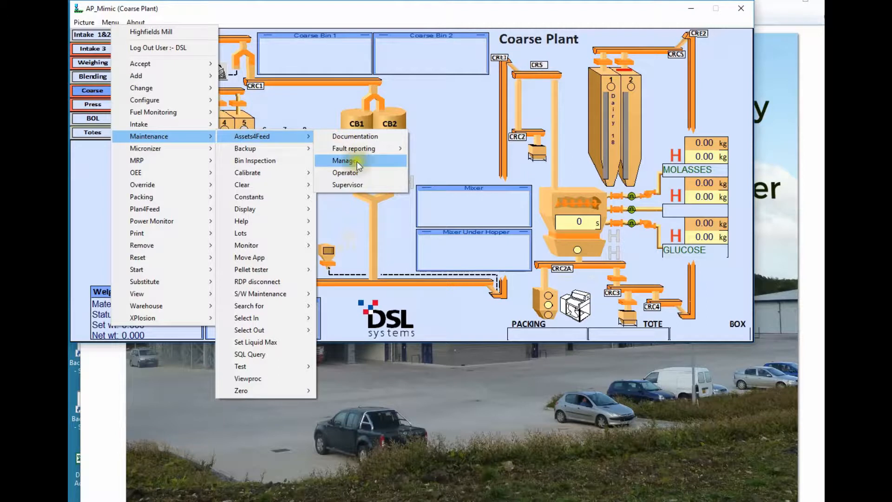
Open Assets4Feed in manager mode from the plant mimic and bring up its group configuration
left_click(357, 161)
left_click(357, 161)
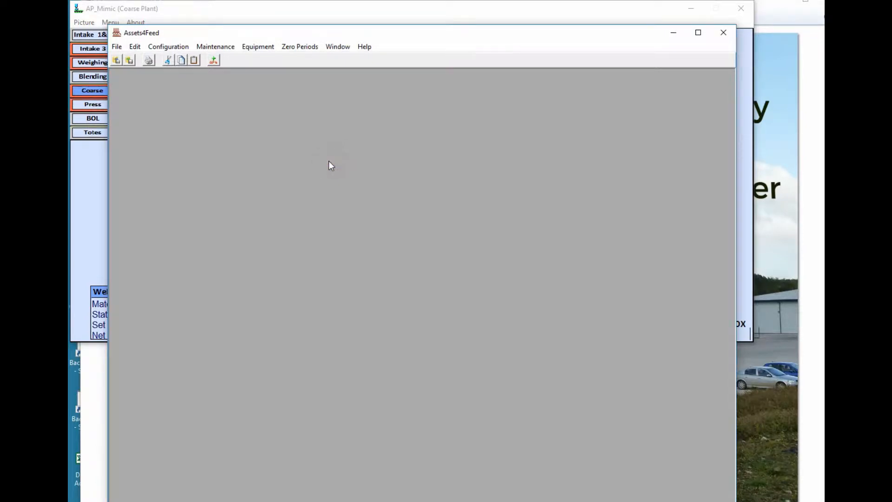
left_click(171, 47)
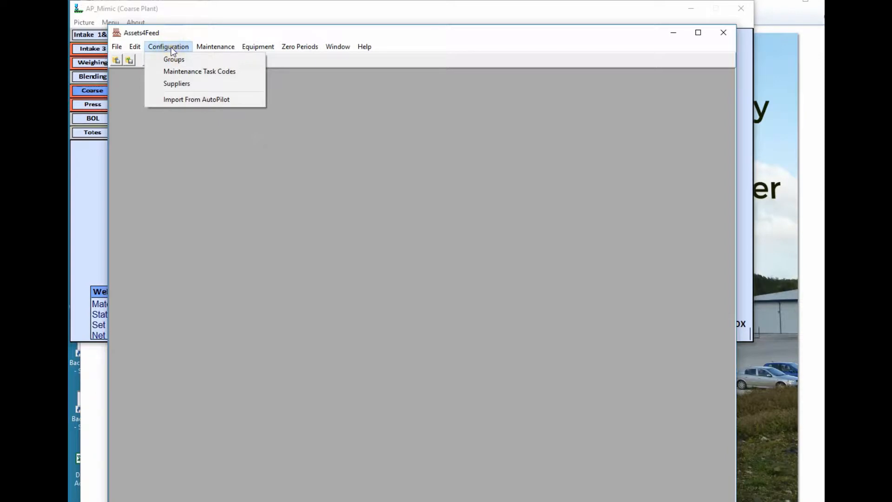
left_click(182, 59)
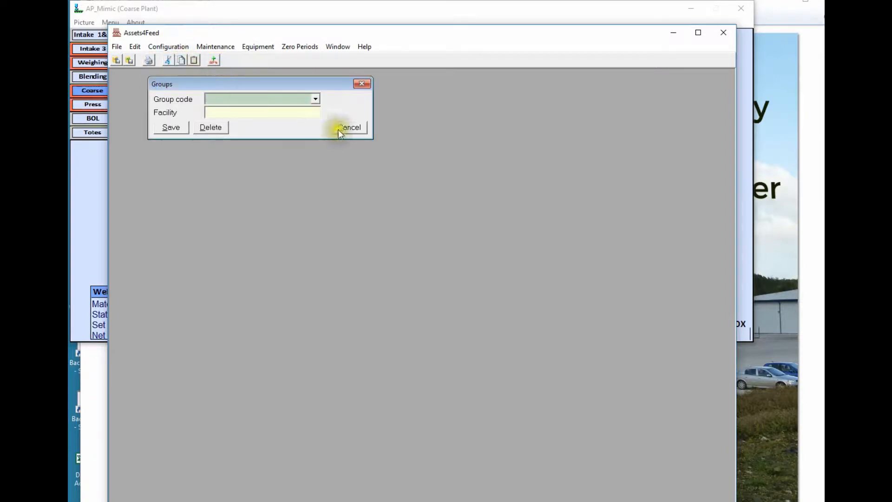
Create and save a new equipment group with the group code Plant 6 and the facility Factory
left_click(315, 100)
left_click_drag(316, 114, 314, 137)
left_click(247, 97)
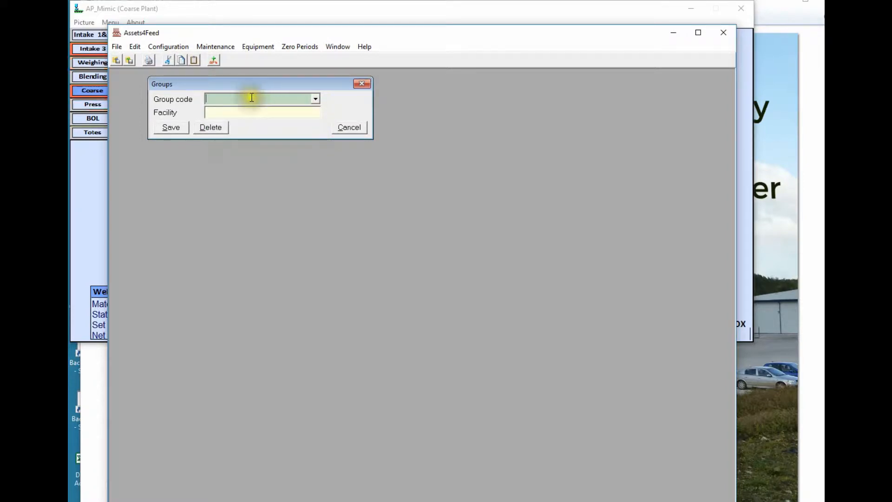
type("Plant 6")
key("Tab")
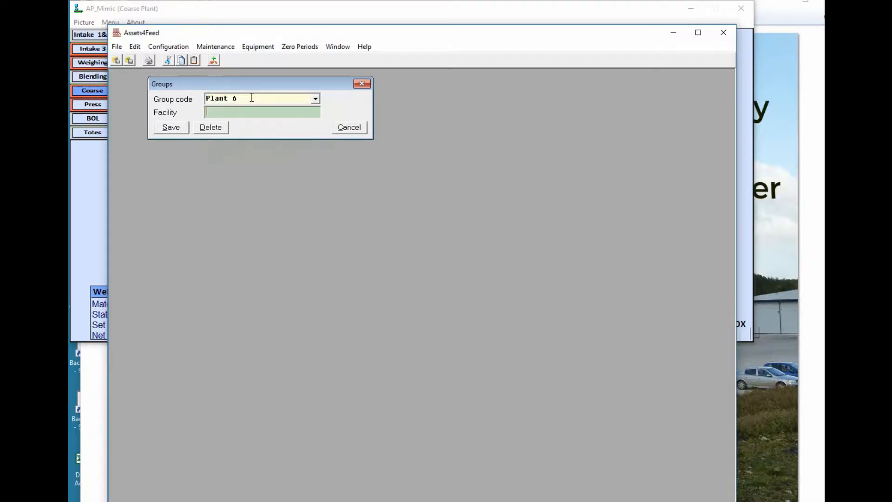
type("D")
type("Factoruy")
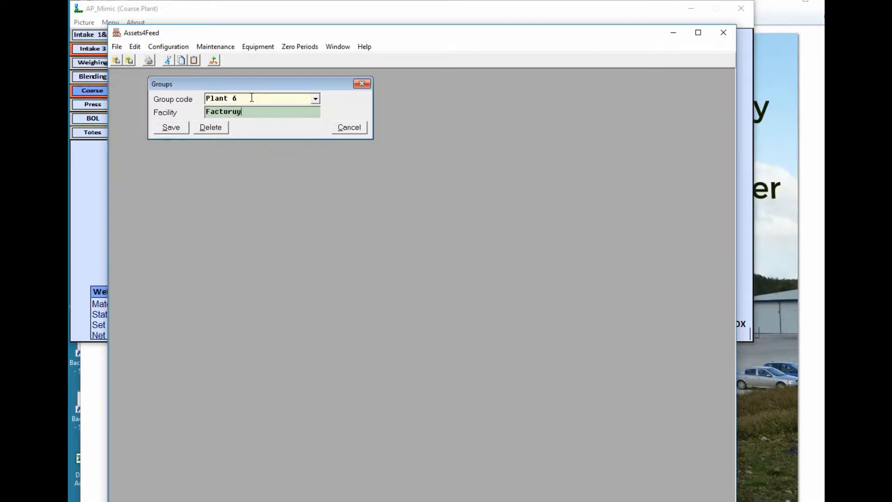
key("BackSpace")
key("BackSpace")
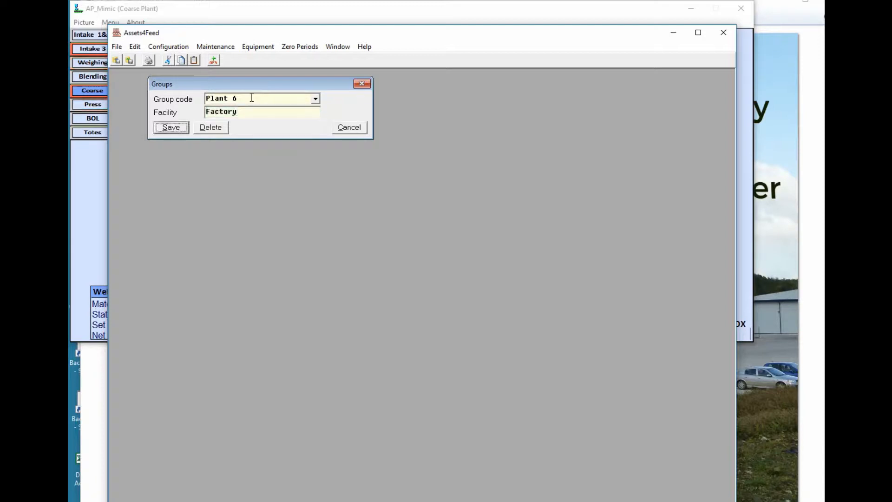
key("Tab")
key("Return")
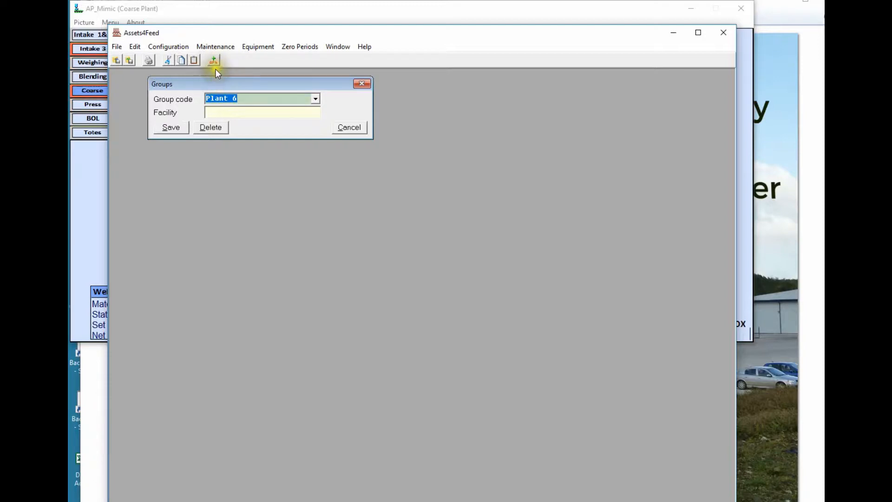
Open the equipment form and look through the list of existing equipment idents
left_click(258, 47)
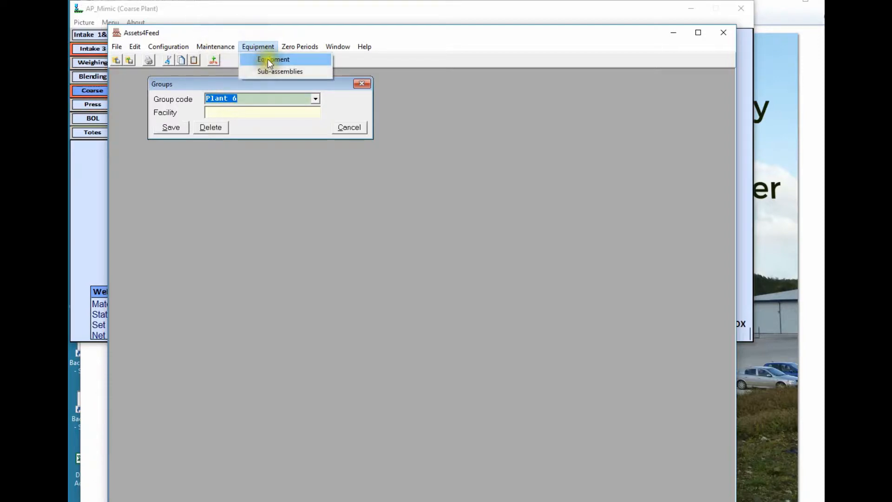
left_click(268, 59)
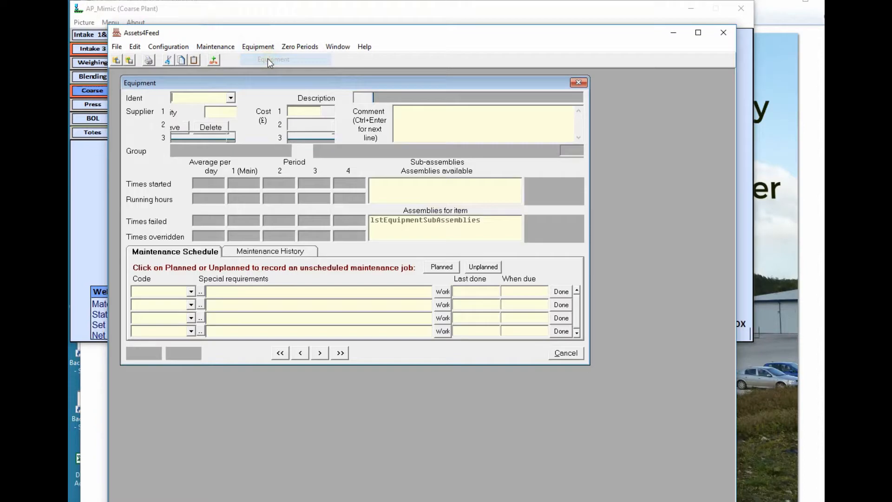
left_click(231, 98)
mouse_move(229, 109)
left_mouse_down()
mouse_move(231, 124)
mouse_move(231, 109)
left_mouse_up()
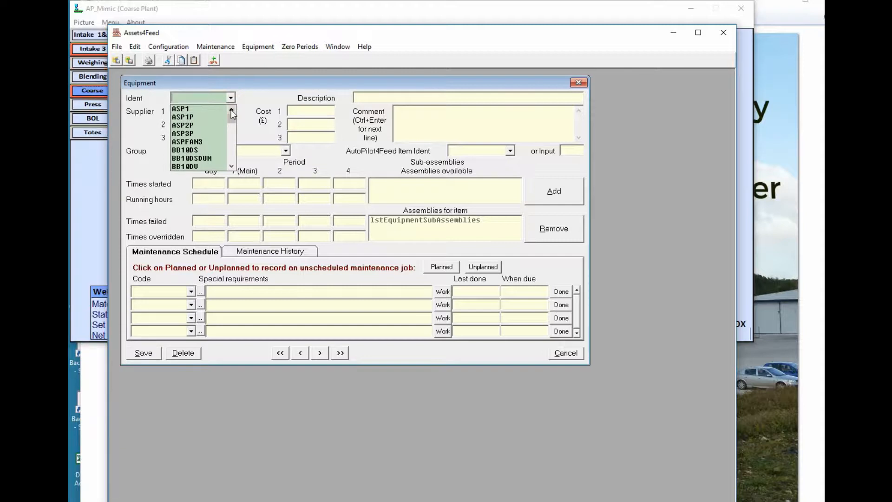
Switch to AP_Mimic and check the Assets4Feed link in the general settings of item C25, closing its configuration when done
left_click(93, 157)
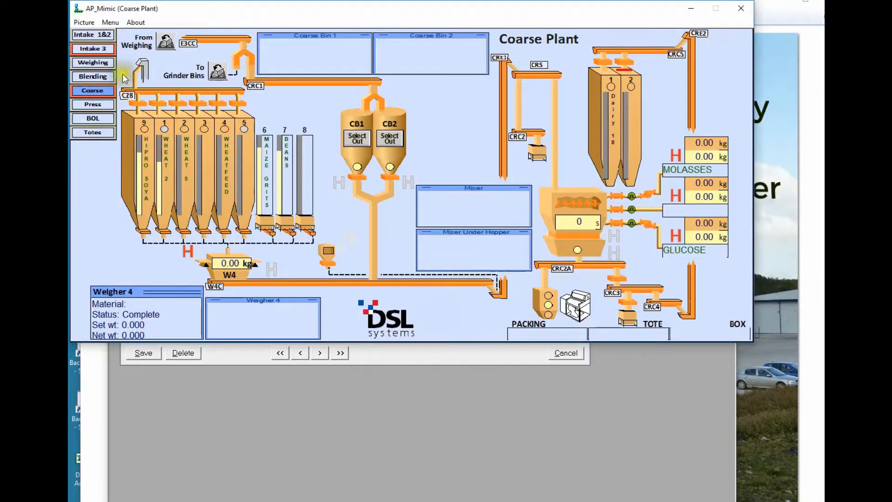
left_click(111, 23)
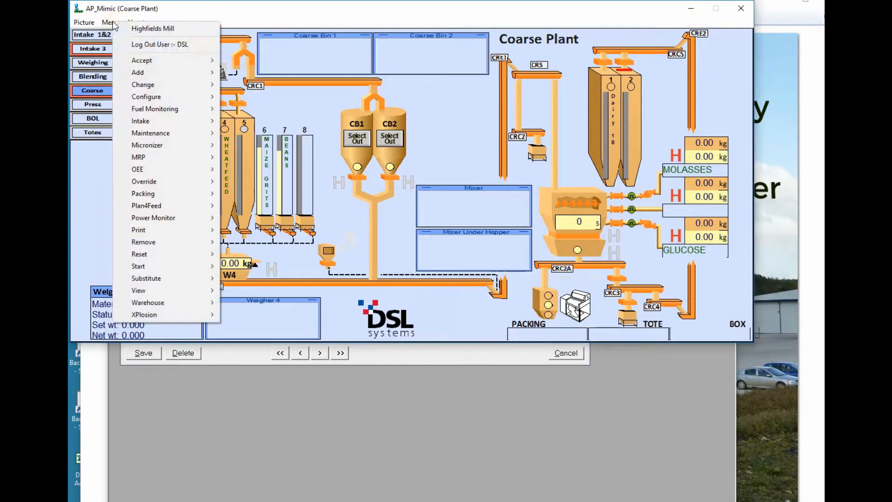
mouse_move(172, 95)
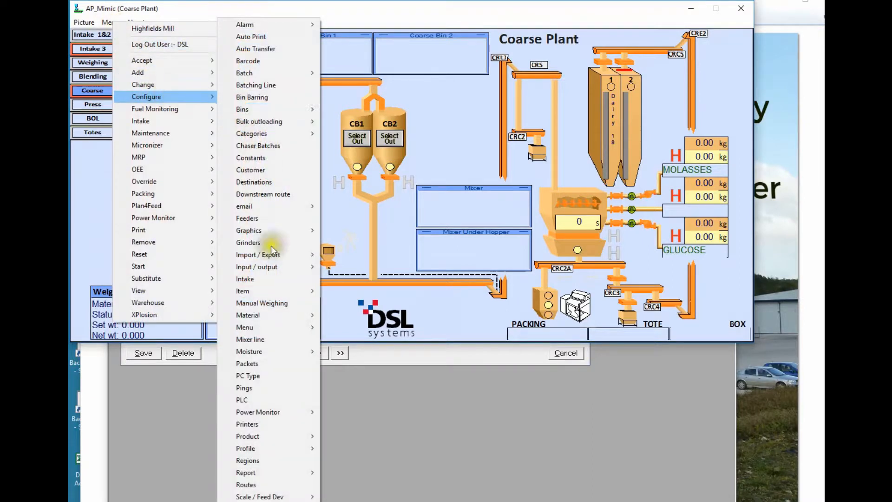
mouse_move(277, 289)
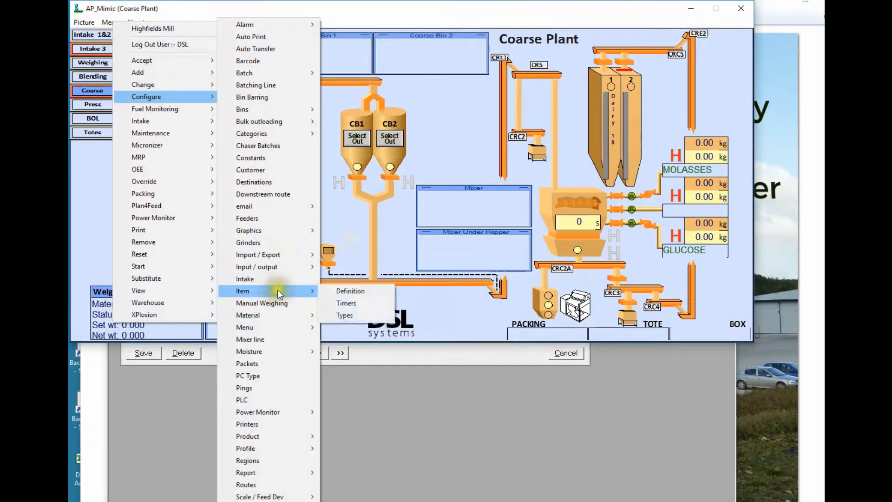
left_click(346, 292)
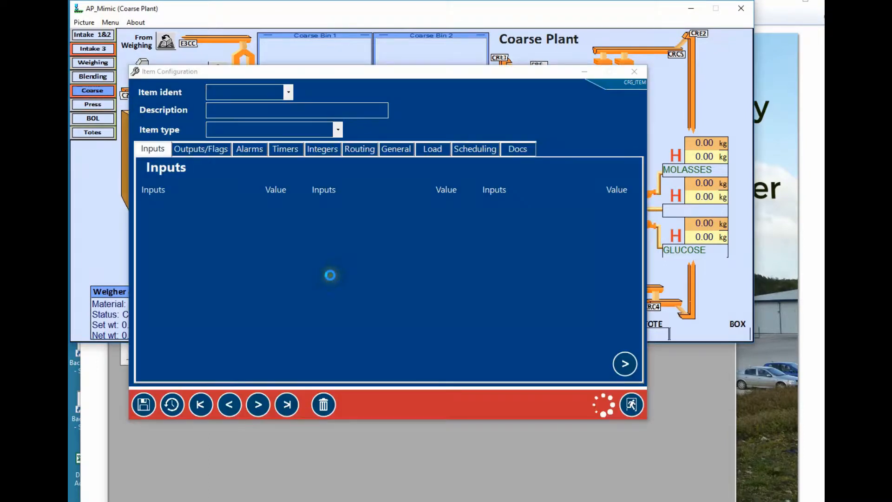
left_click(289, 92)
left_click_drag(288, 111, 286, 149)
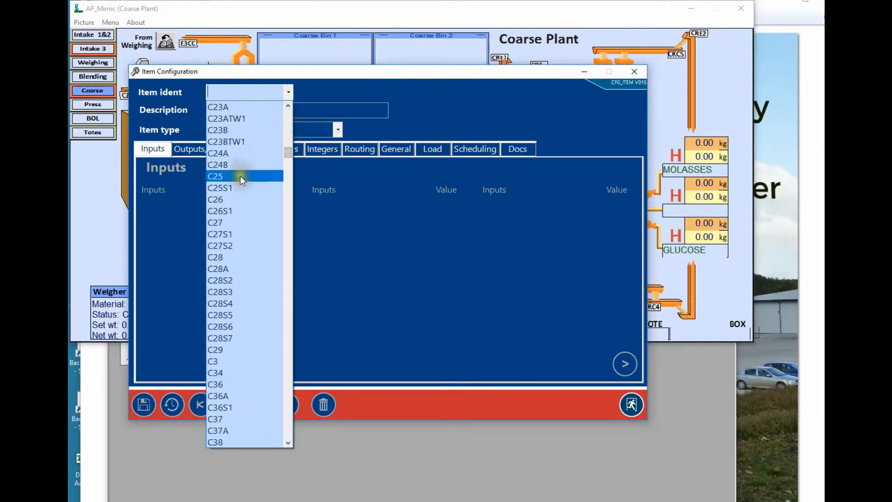
left_click(241, 176)
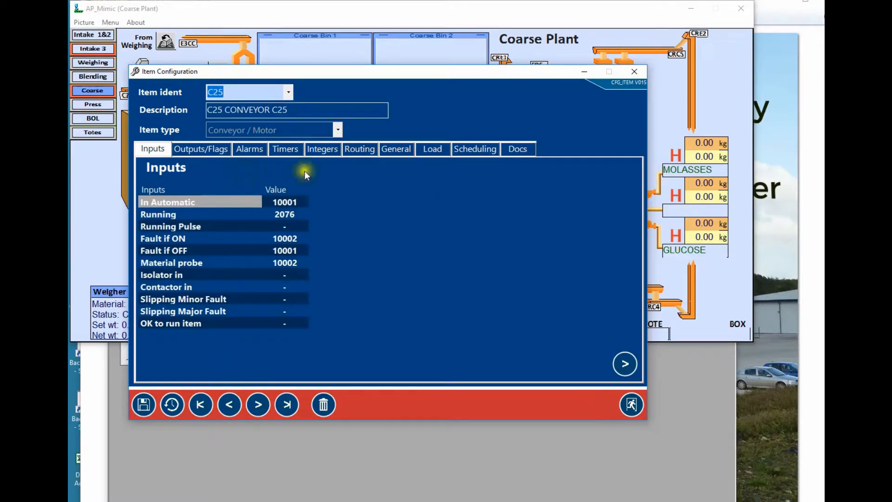
left_click(386, 150)
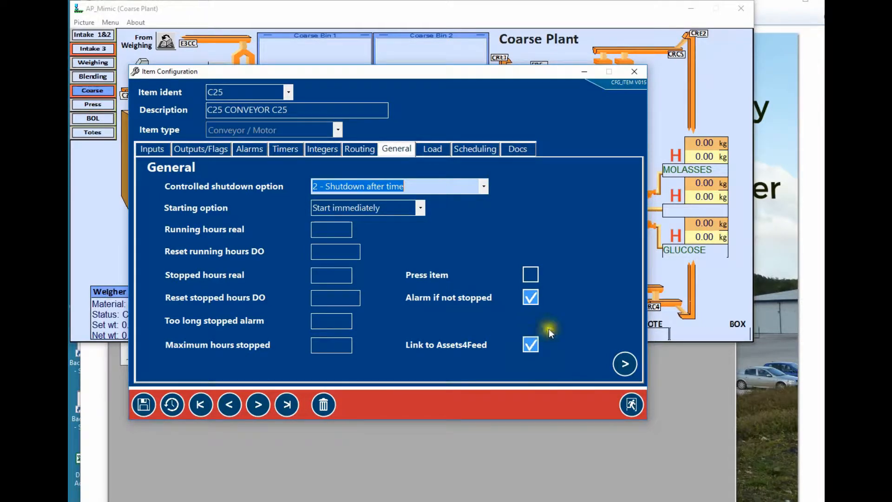
left_click(632, 405)
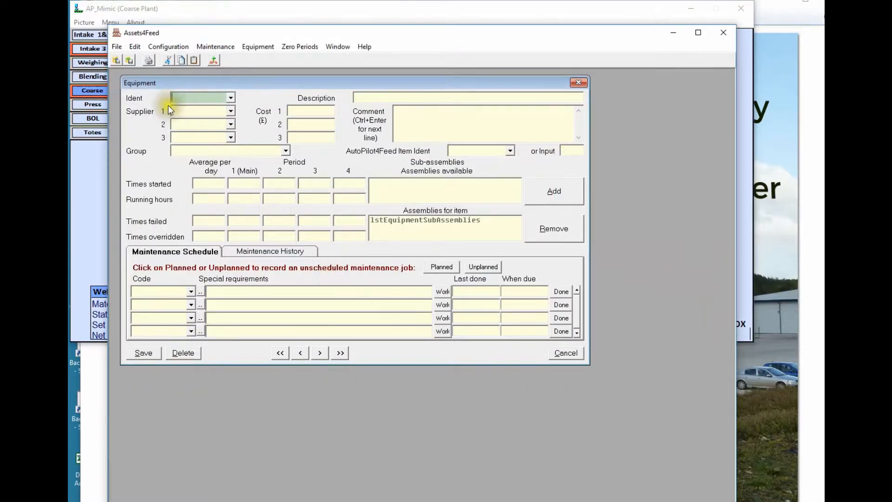
Open the import of AutoPilot items in Assets4Feed and set the target group code to Intake
left_click(135, 46)
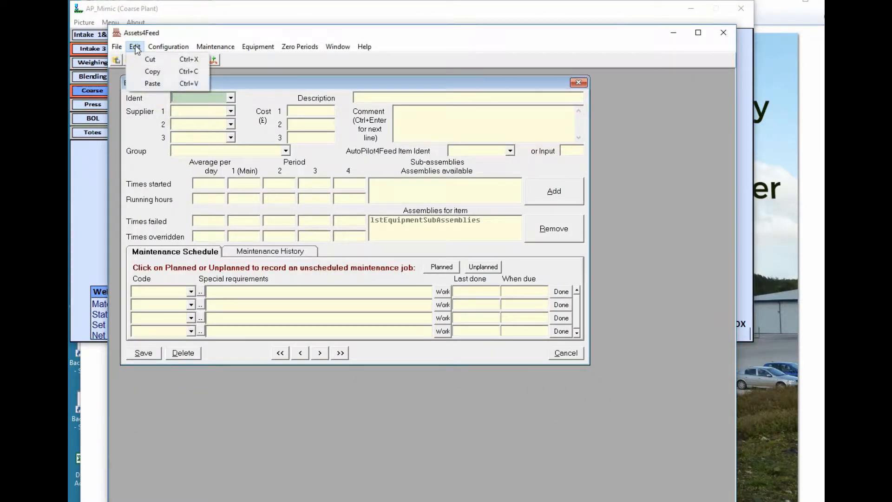
mouse_move(168, 46)
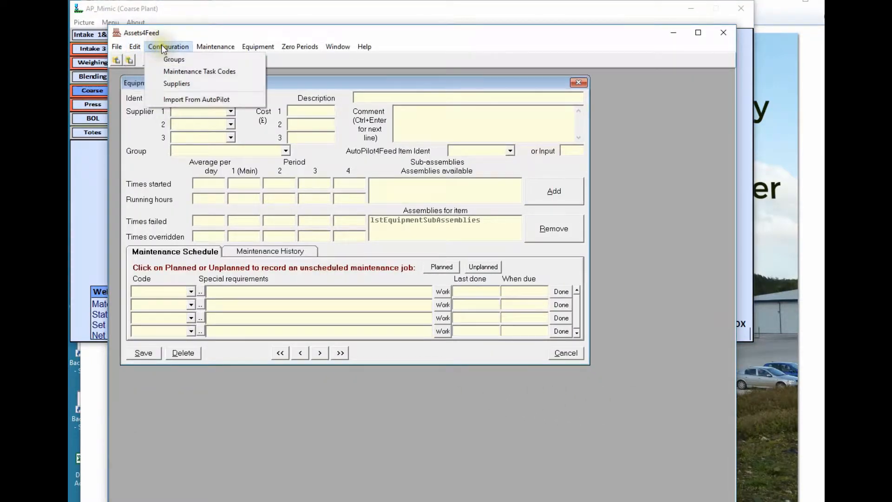
left_click(190, 100)
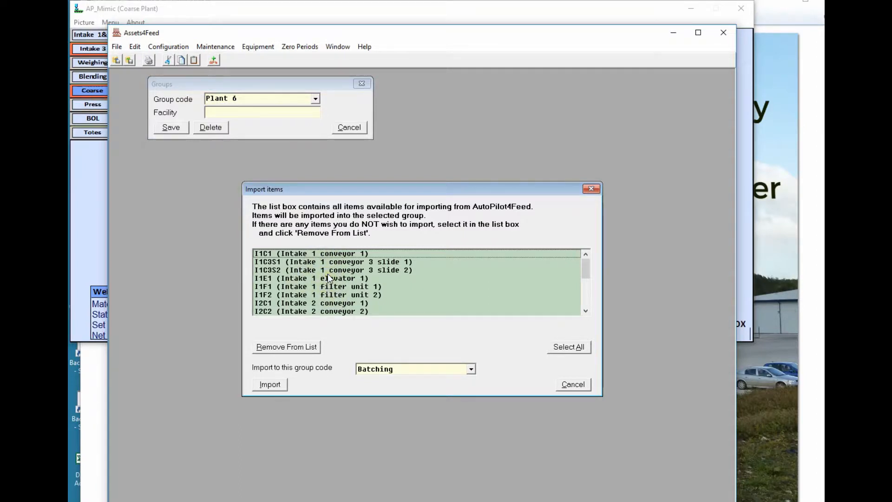
left_click(471, 369)
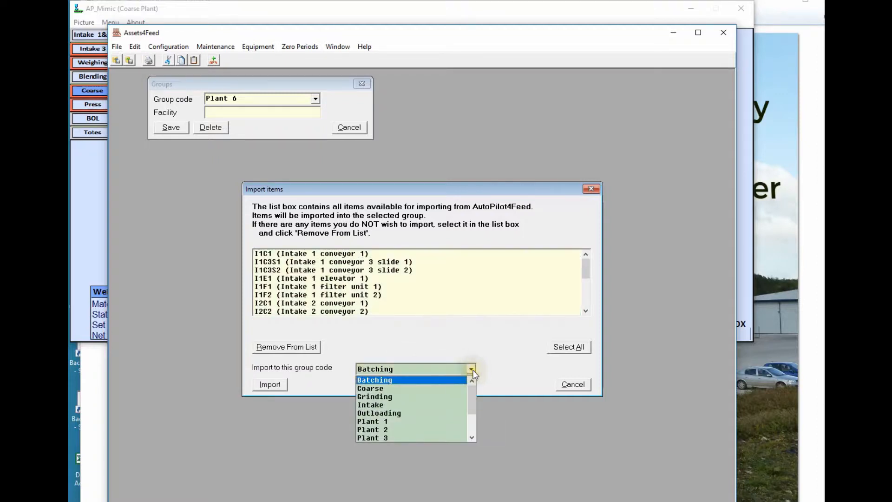
left_click(378, 405)
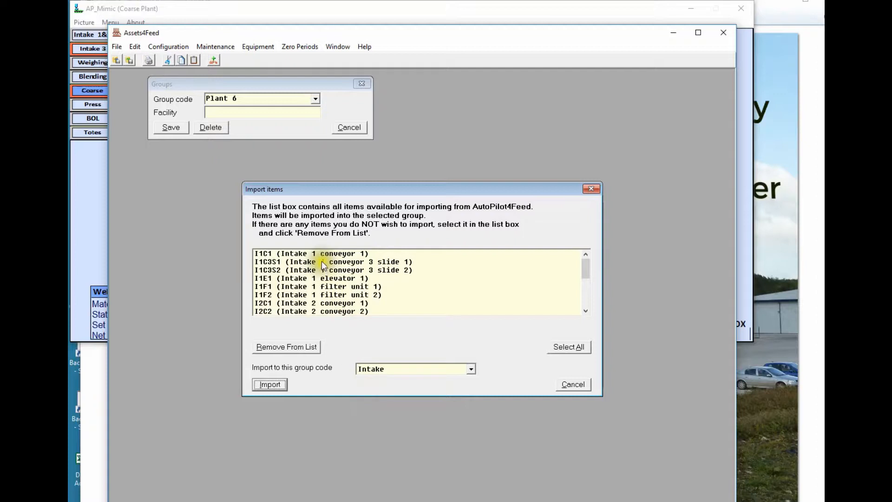
Remove P_B_SCREEN, P_BFC2S10 and P_BFC2S13 from the import list and import the remaining items
left_click_drag(582, 271, 593, 307)
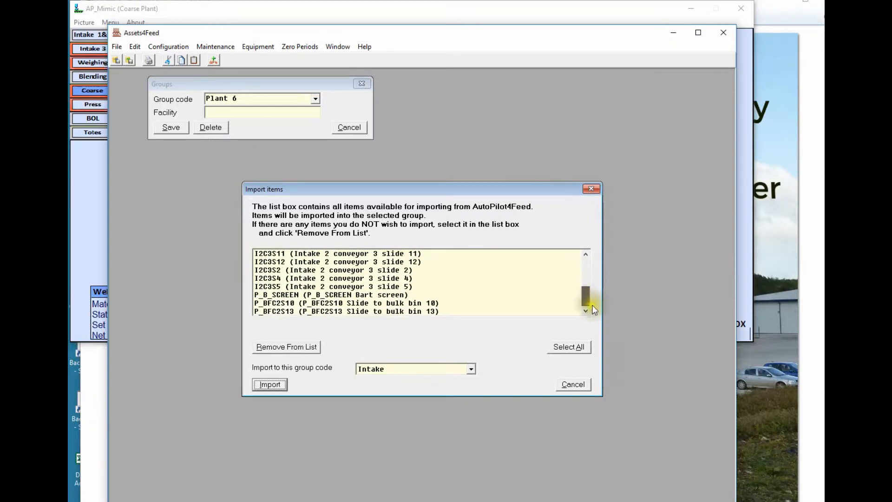
left_click(302, 295)
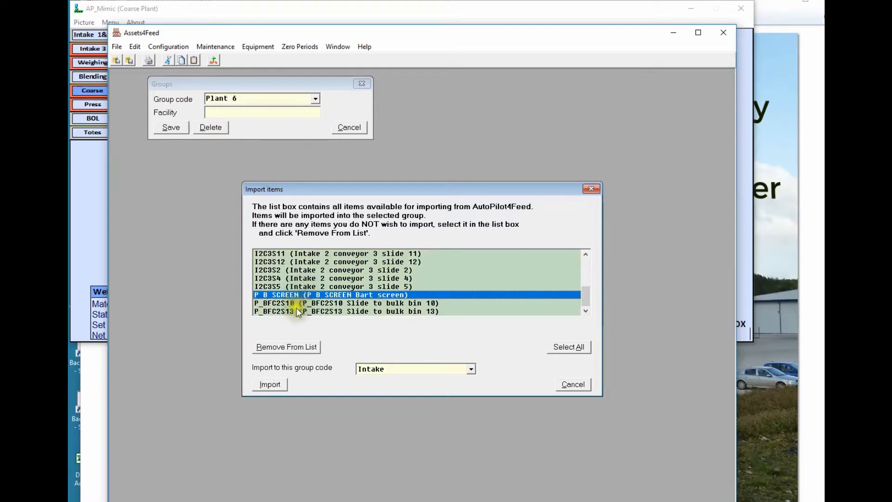
left_click(299, 311, "shift")
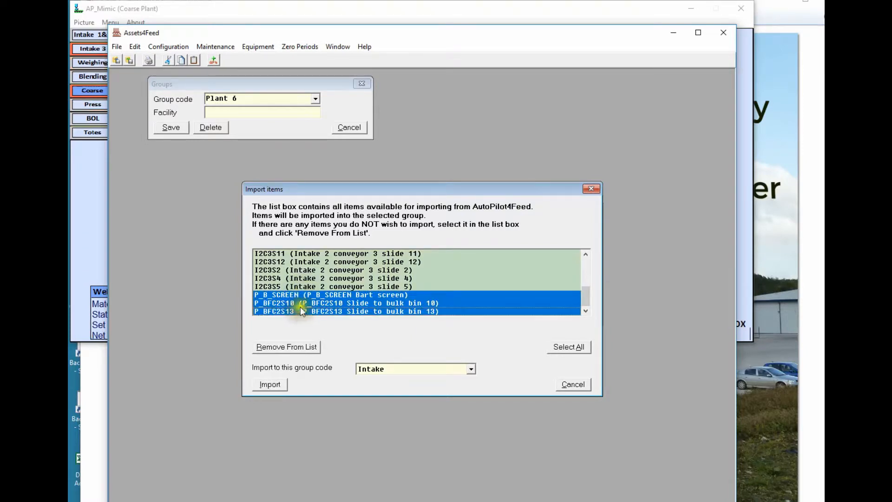
left_click(294, 347)
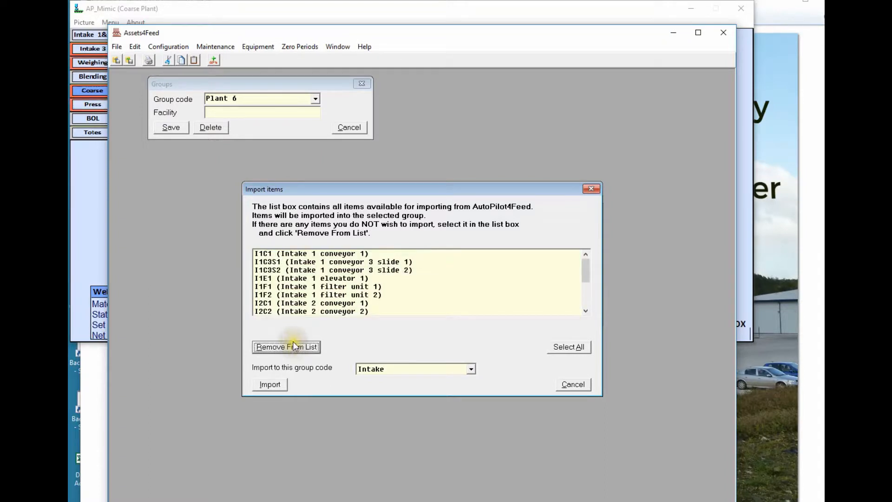
left_click(276, 386)
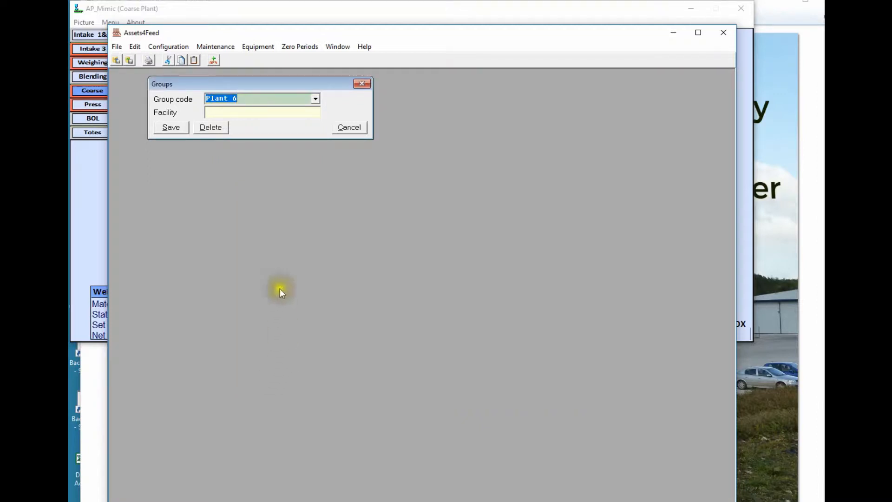
Open the equipment record of ASPFAN3 and examine its supplier, cost, comment and AutoPilot4Feed item ident fields
left_click(265, 49)
left_click(275, 59)
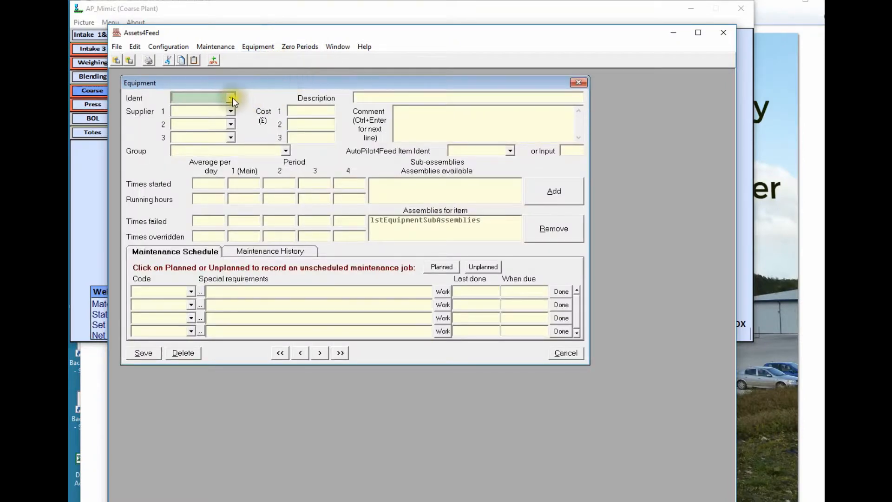
left_click(230, 98)
left_click(204, 141)
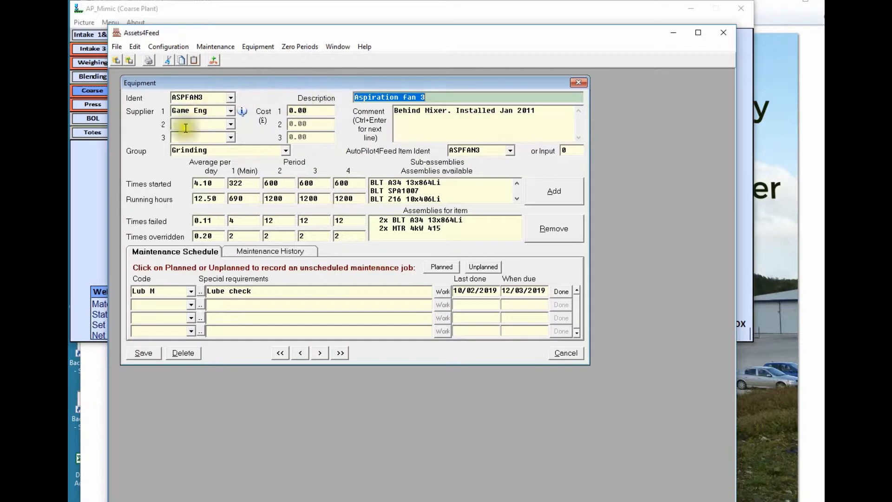
left_click(216, 125)
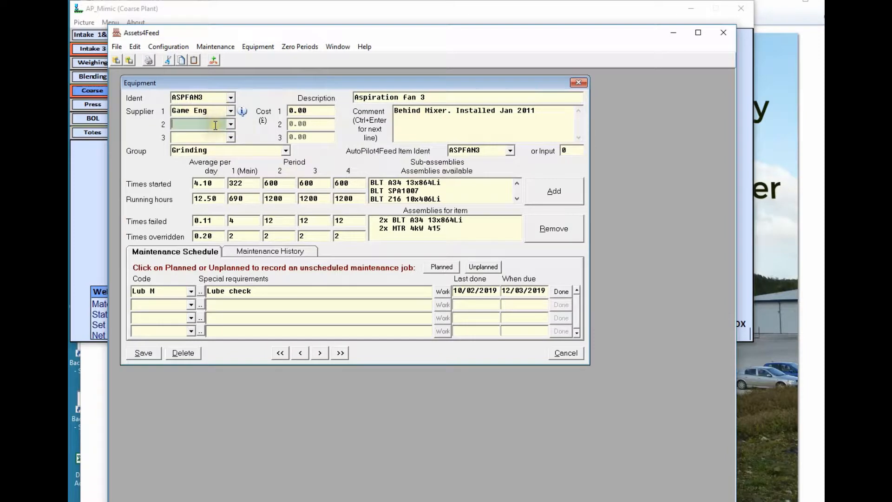
left_click(305, 112)
left_click(394, 112)
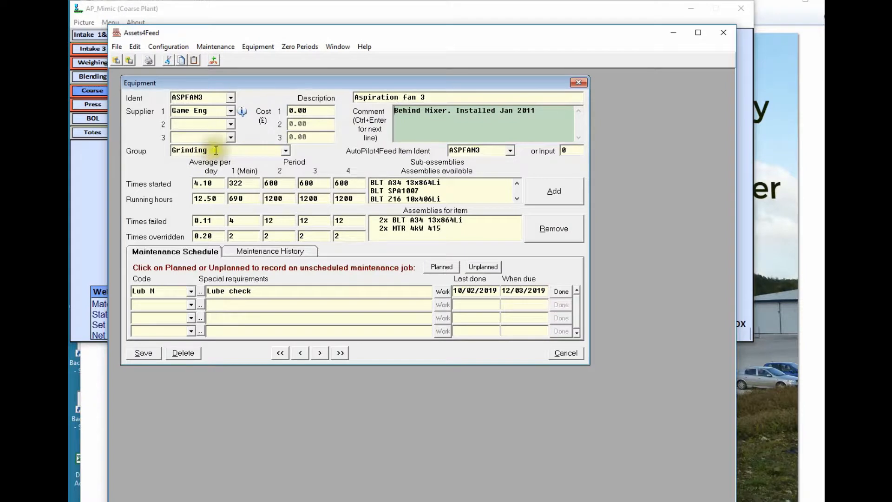
left_click(484, 151)
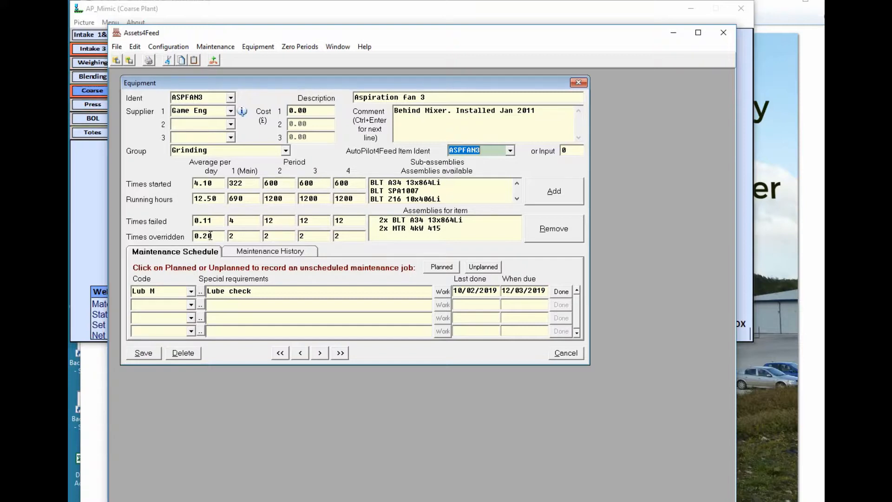
Examine the start, running-hour and failure figures and the AutoPilot4Feed input number of ASPFAN3
left_click(199, 220)
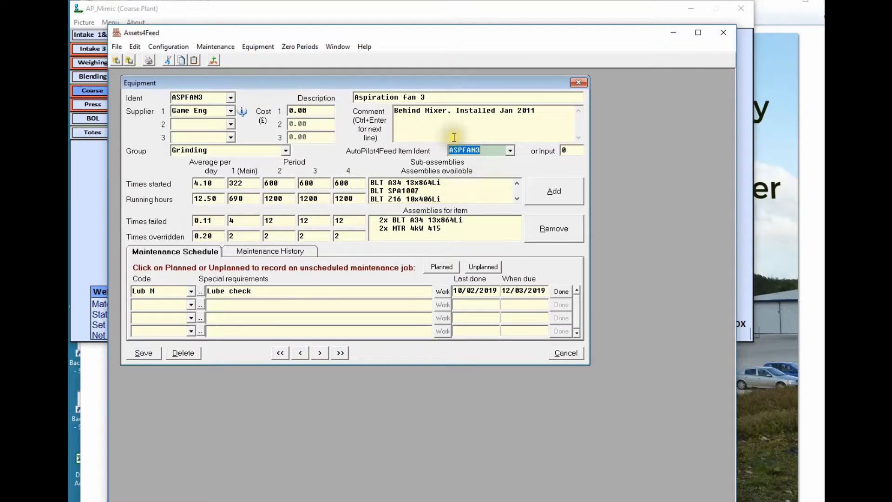
left_click(567, 150)
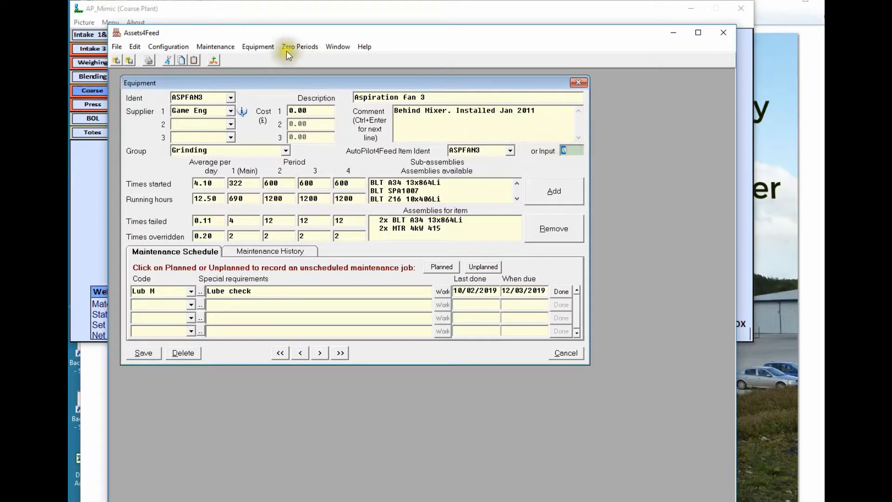
Open the sub-assembly record MTR .37kW 415 and examine its supplier, cost, number in stores and stores location
left_click(265, 48)
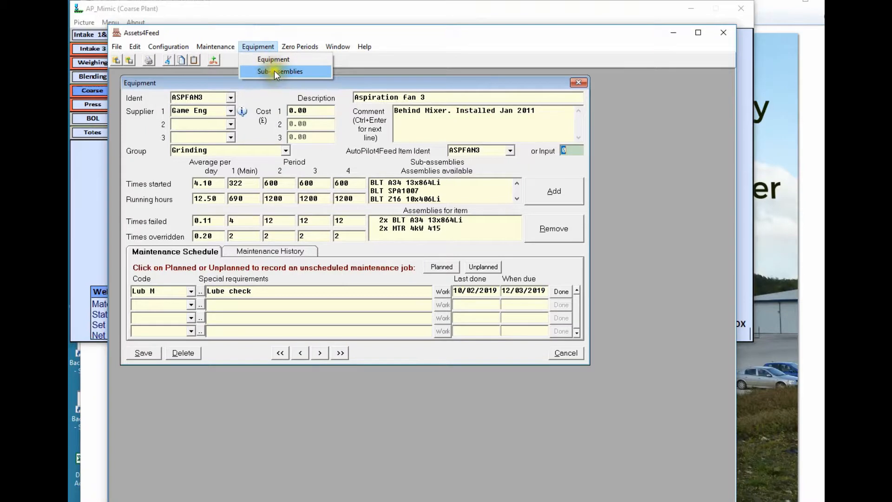
left_click(274, 71)
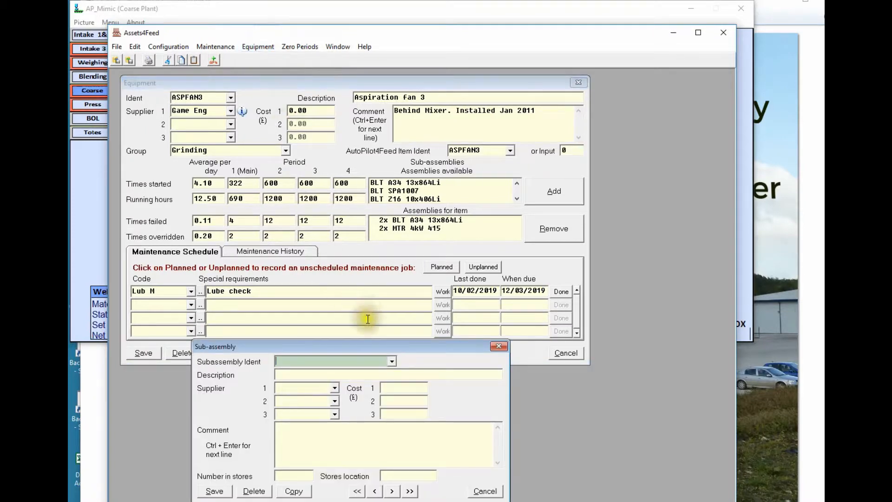
left_click(392, 361)
left_click_drag(392, 381, 390, 380)
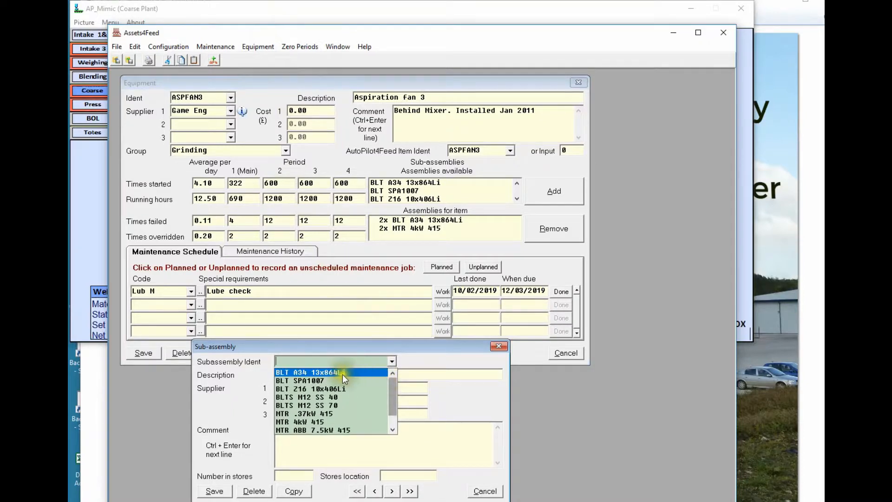
left_click(316, 414)
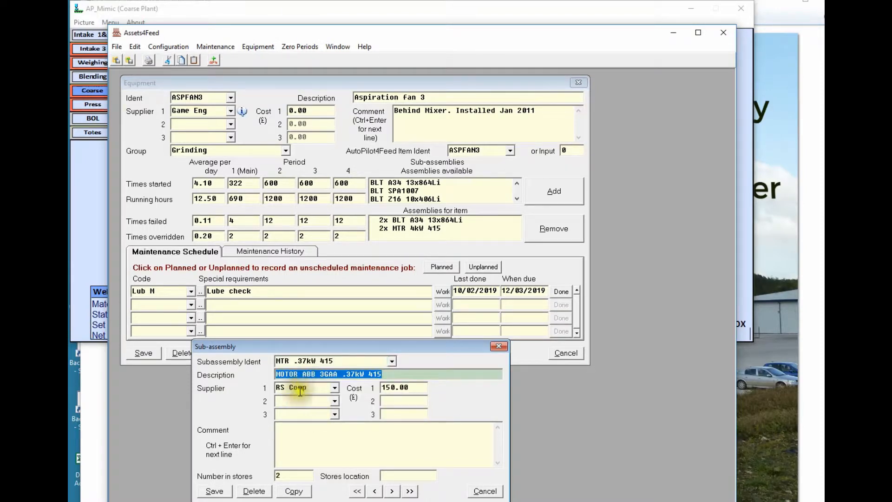
left_click(299, 401)
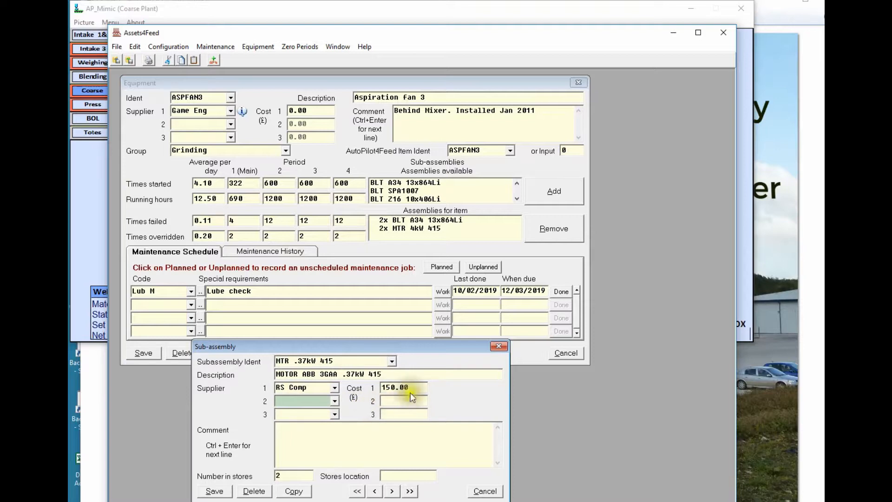
double_click(301, 476)
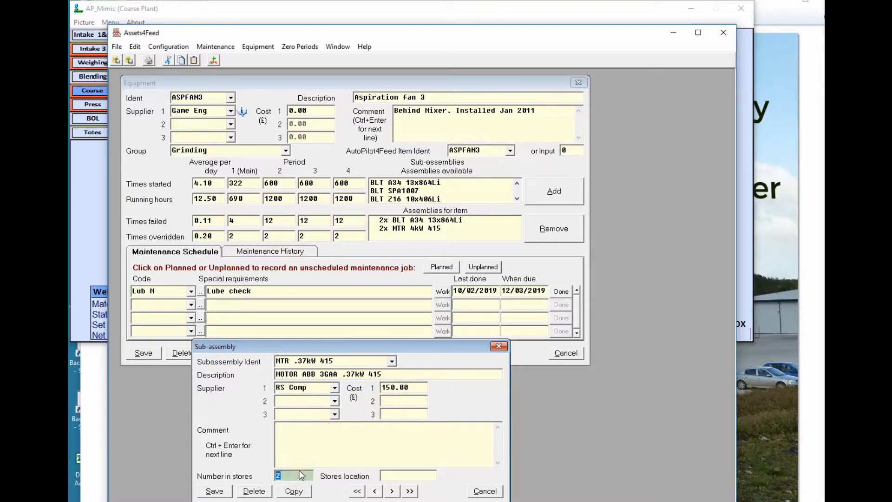
left_click(406, 476)
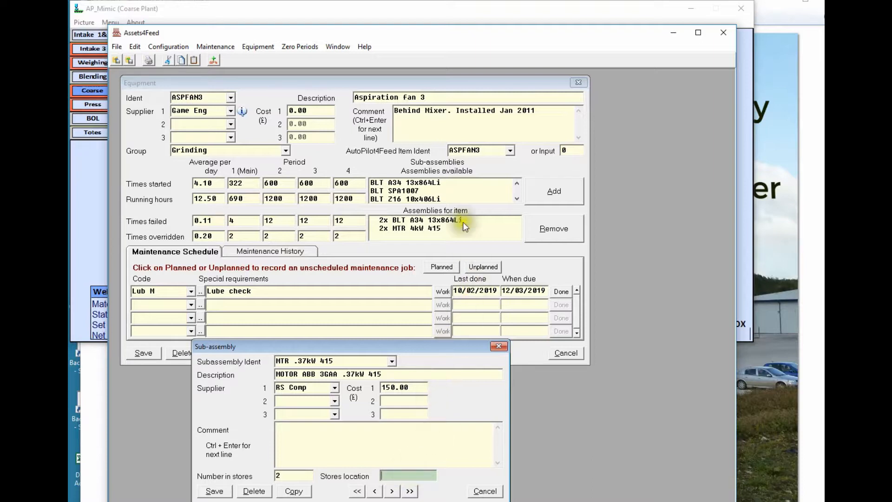
Add four NUTS M10 SS to the sub-assemblies of equipment ASPFAN3, then save and reload its record
left_click(467, 184)
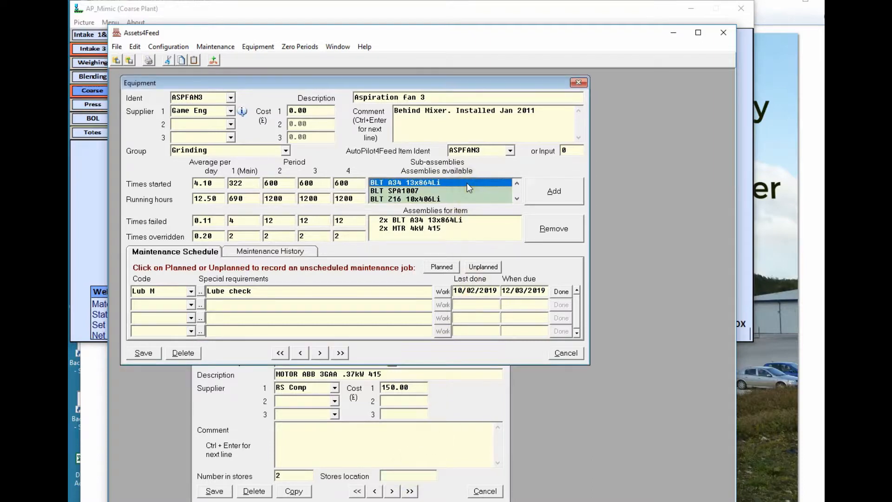
left_click(516, 199)
left_click_drag(515, 199, 516, 199)
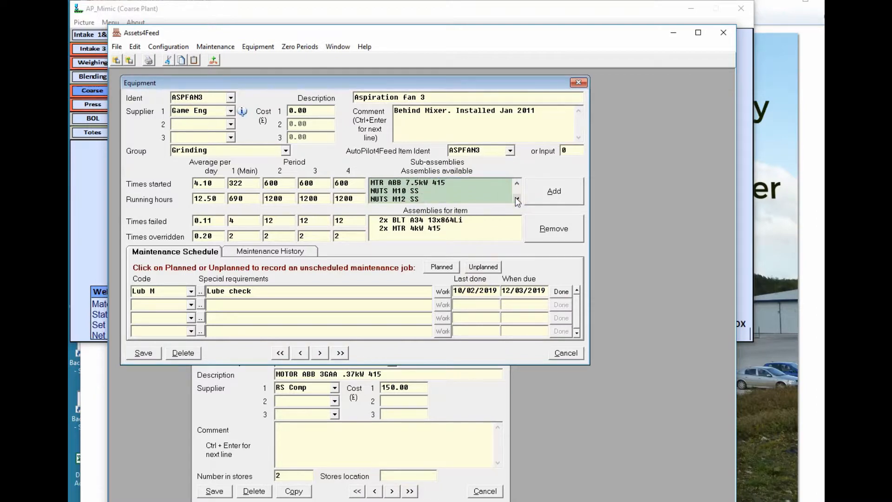
left_click(412, 190)
left_click(551, 192)
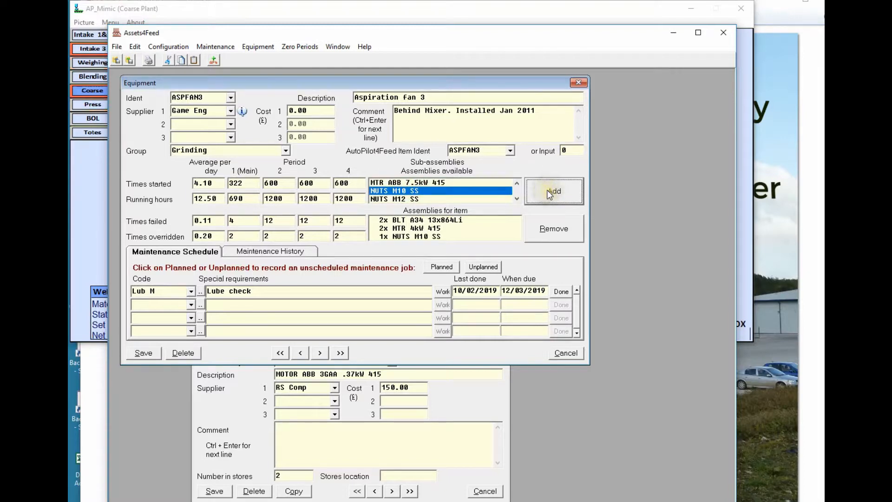
left_click(550, 194)
left_click(550, 194)
left_click(550, 195)
left_click(148, 353)
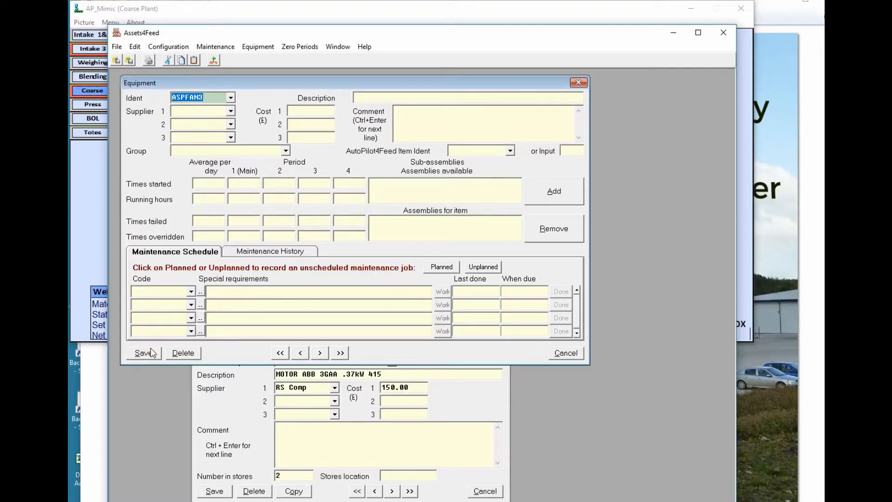
key("Tab")
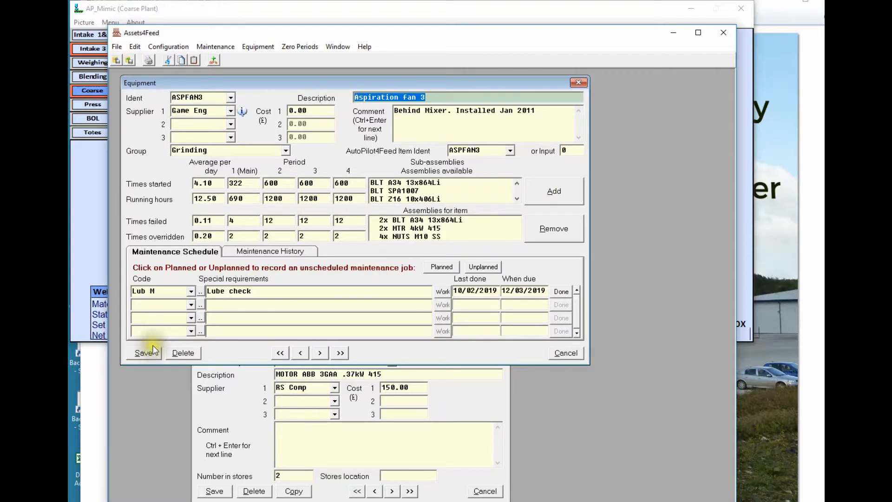
Open the supplier record Game Eng, examine its address, contact and comment details, and save it
left_click(168, 46)
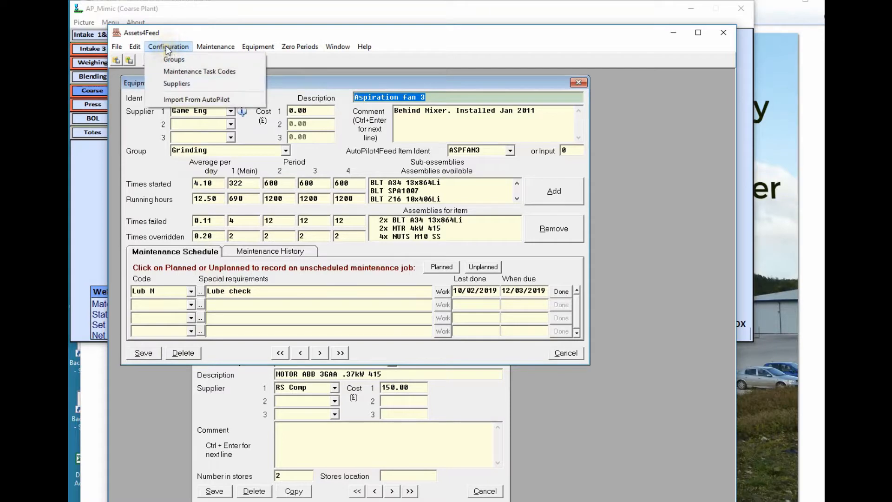
left_click(182, 83)
left_click(535, 242)
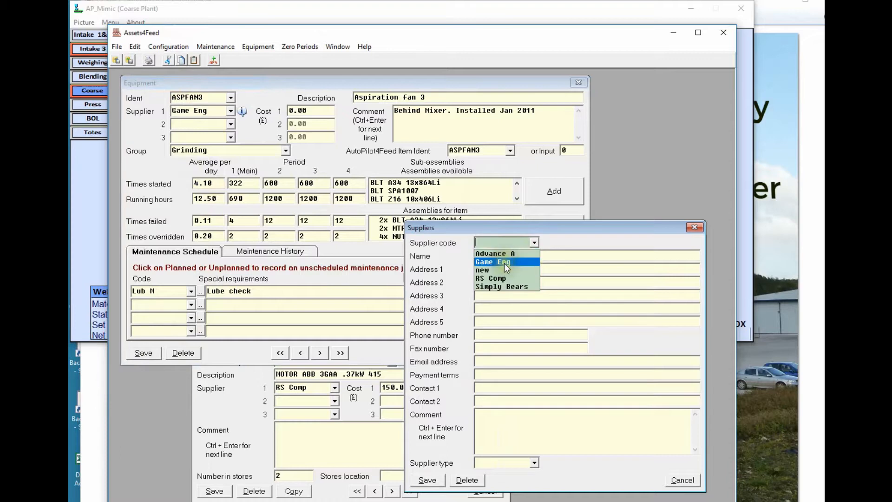
left_click(510, 261)
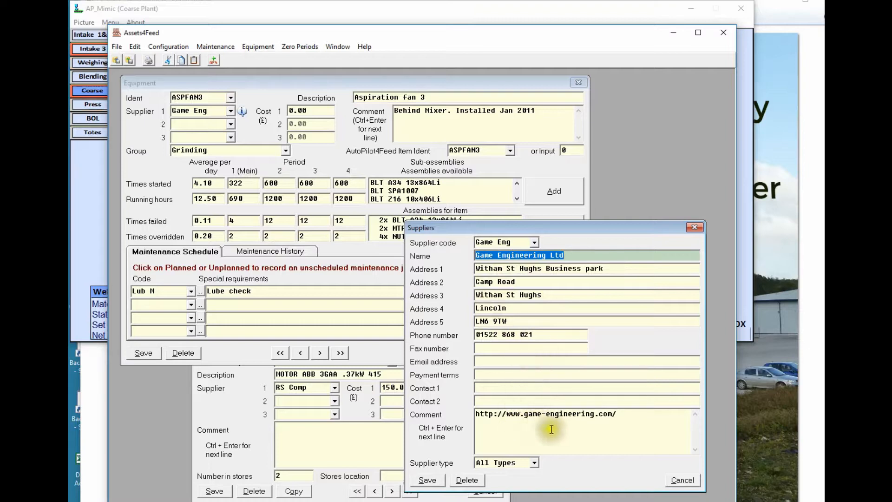
left_click(438, 481)
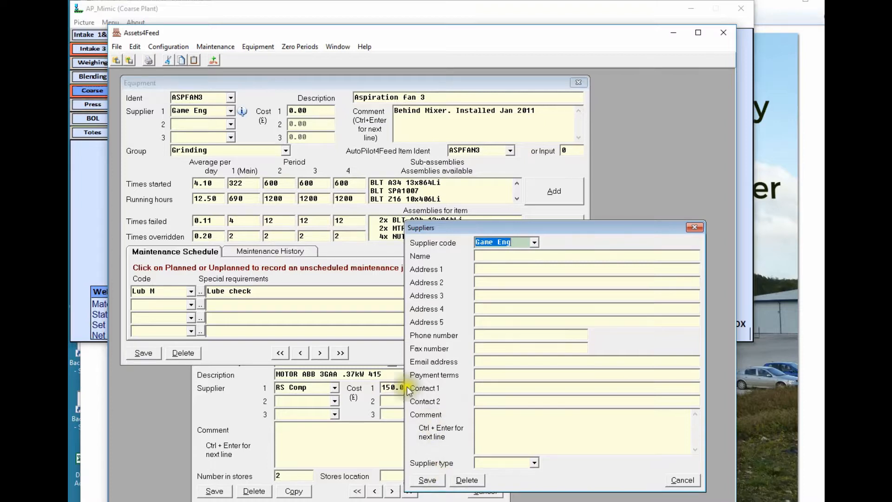
Back up the Assets4Feed database, overwriting the current backup file
left_click(116, 48)
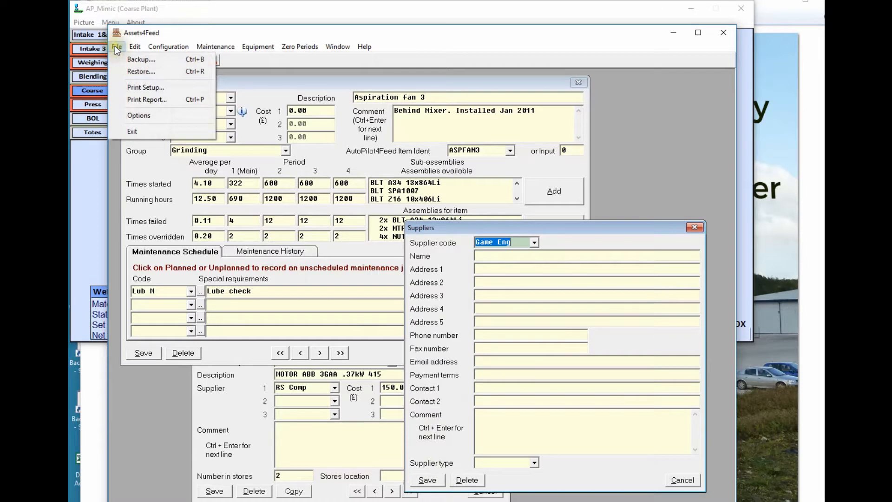
left_click(134, 58)
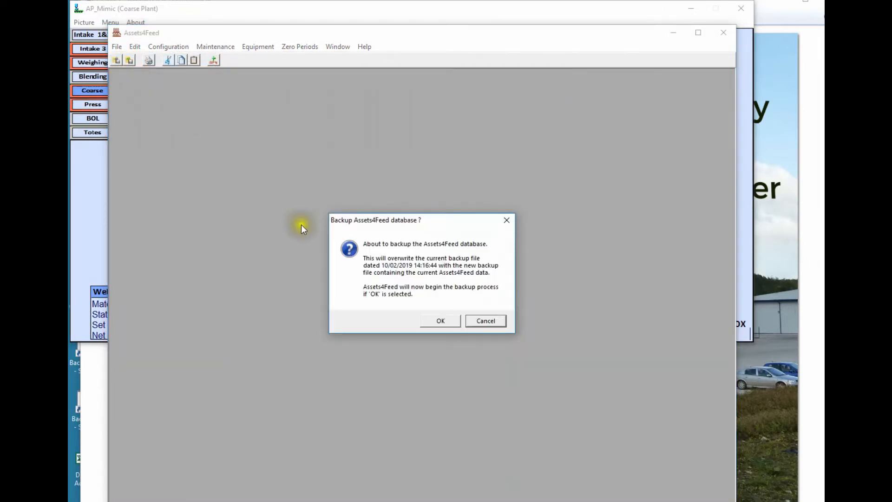
left_click(435, 321)
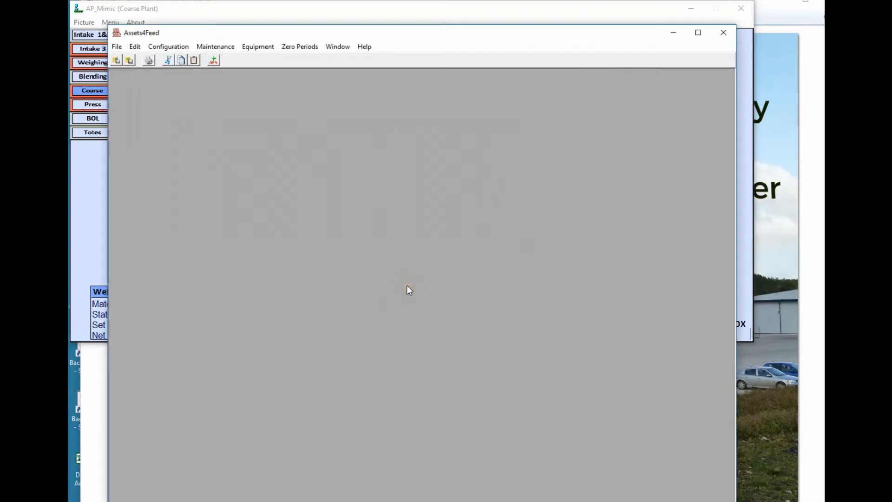
Open the maintenance task code Lub M and examine its schedule options, interval and description
left_click(177, 47)
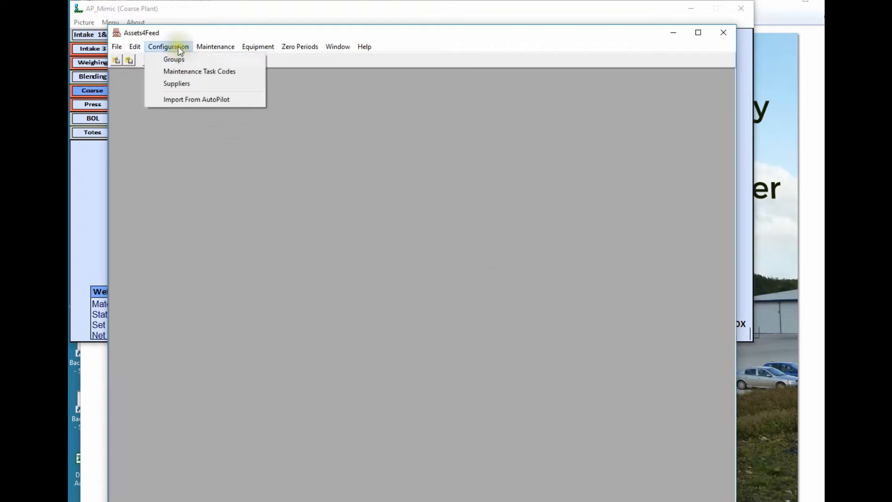
left_click(193, 72)
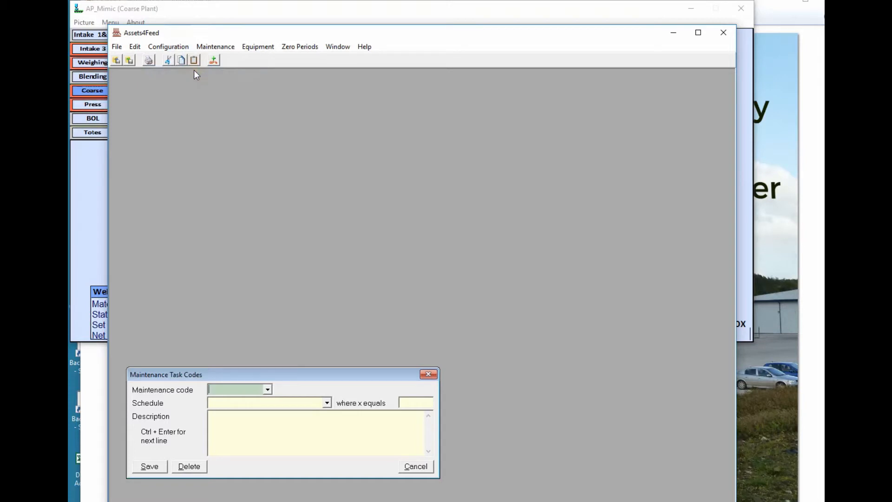
left_click(269, 390)
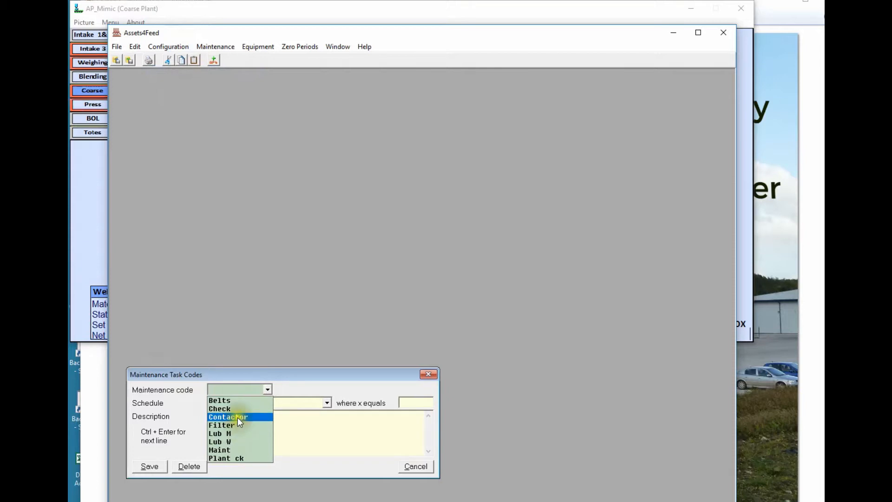
left_click(236, 433)
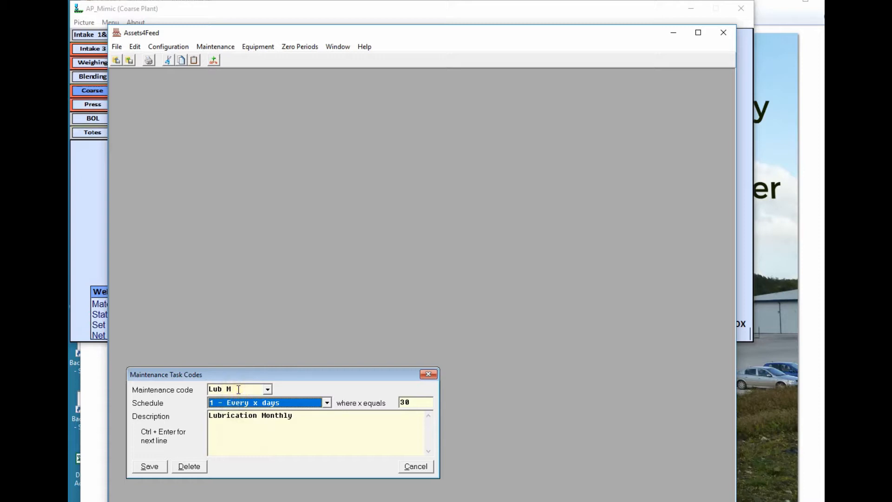
left_click(327, 403)
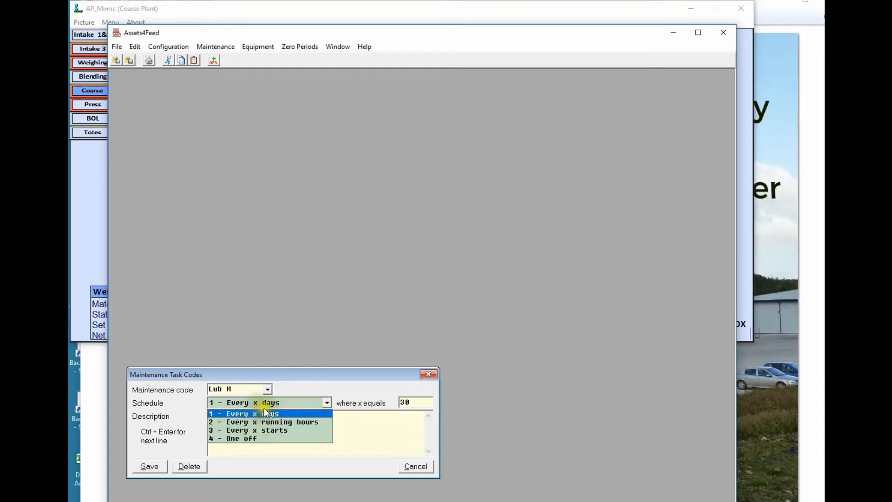
left_click(417, 401)
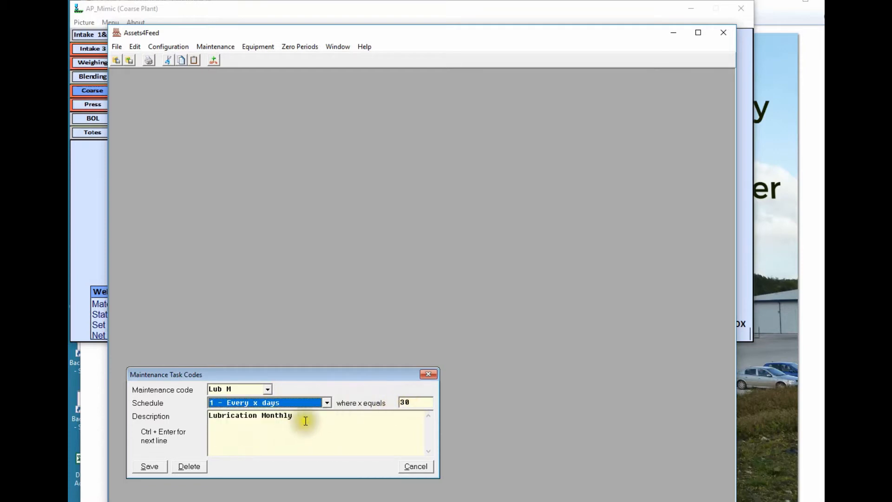
Load the maintenance task code Contactor and examine its schedule interval and description
left_click(268, 389)
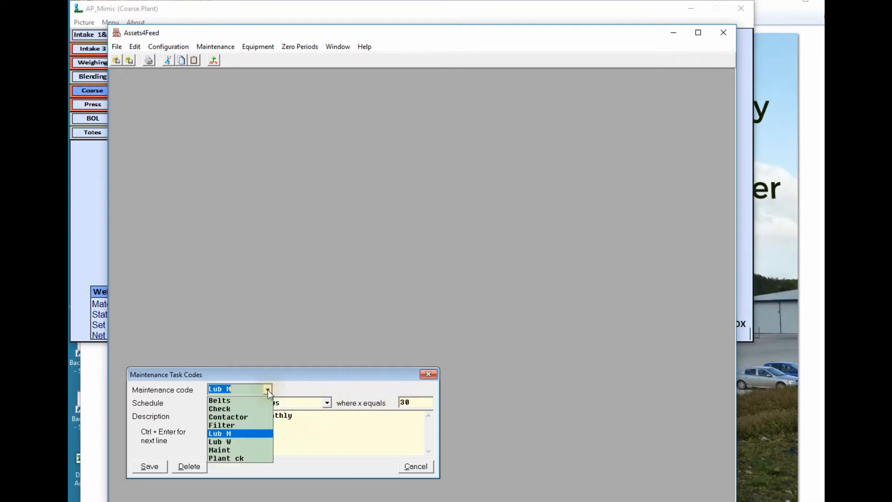
left_click(241, 417)
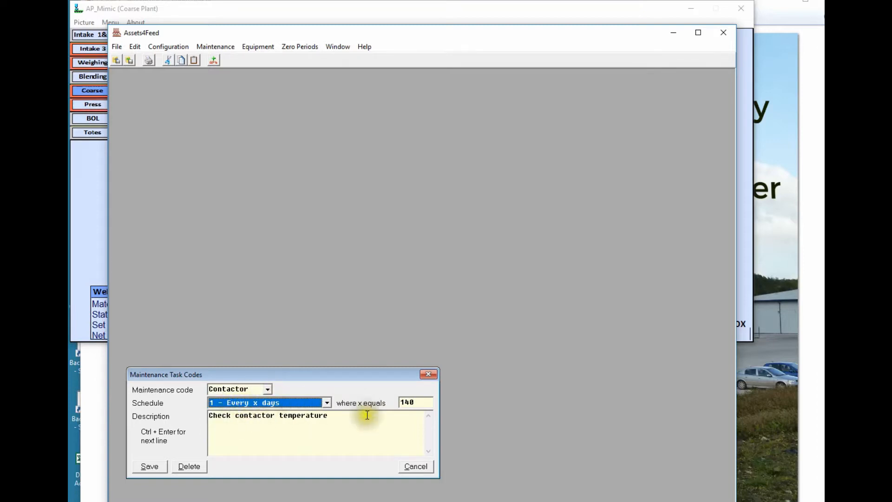
left_click(420, 404)
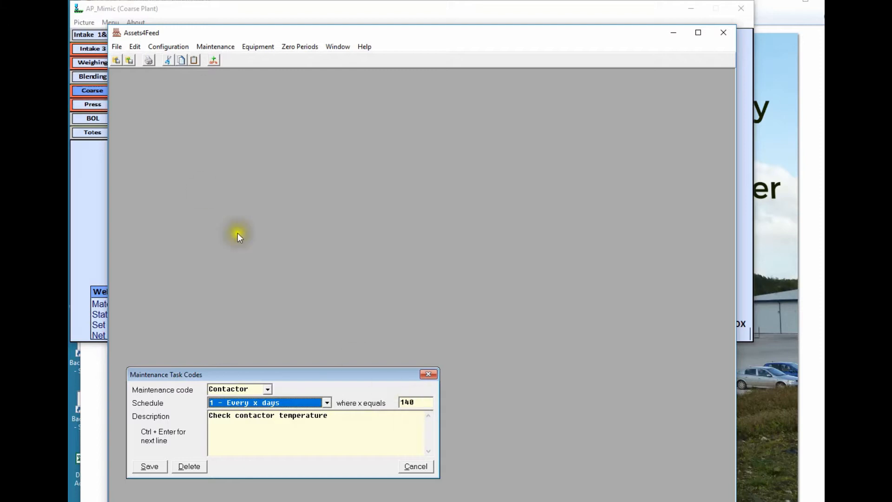
Open the equipment record ASPFAN3
left_click(250, 48)
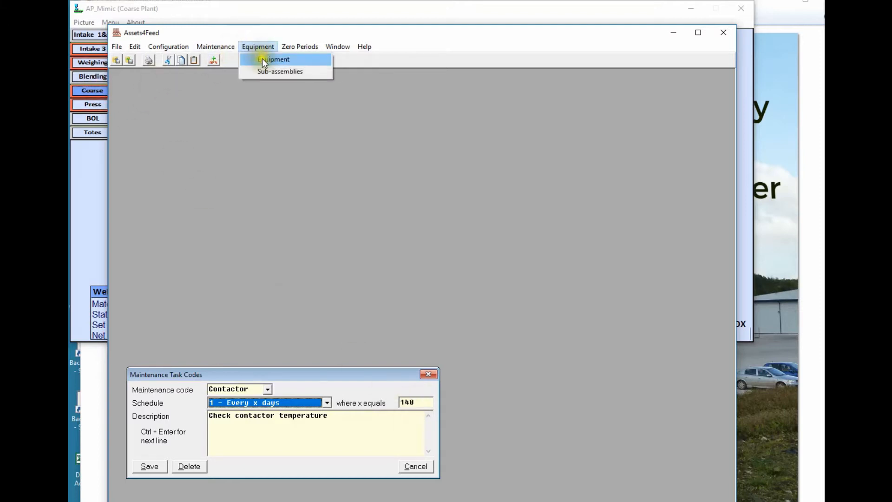
left_click(262, 58)
left_click(230, 98)
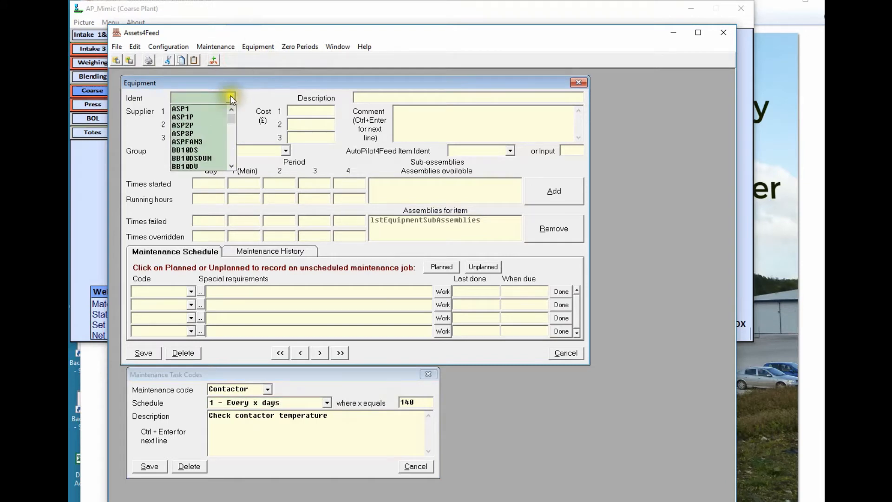
left_click(202, 141)
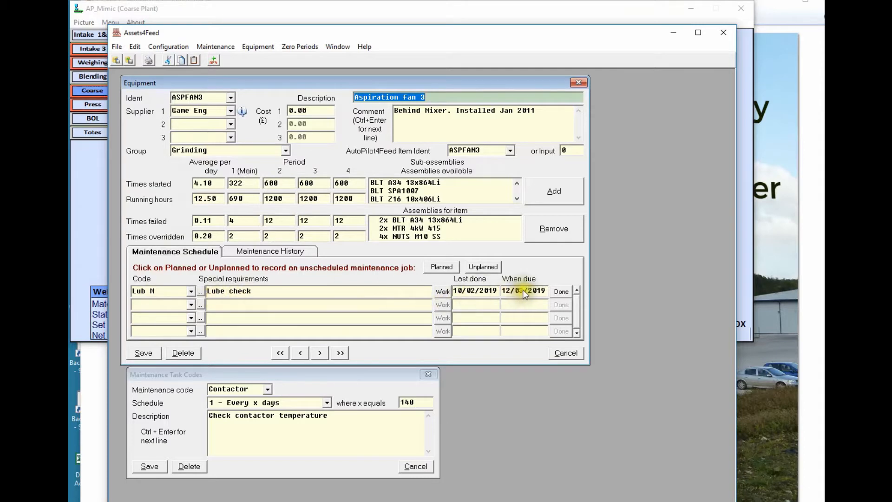
Add the Contactor task to the second row of ASPFAN3's maintenance schedule, with 1/02/2019 as its date
left_click(190, 304)
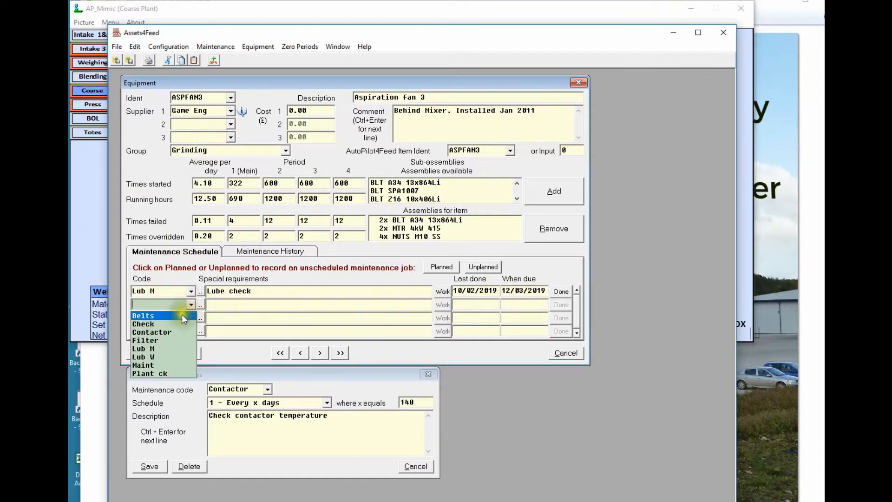
left_click(155, 332)
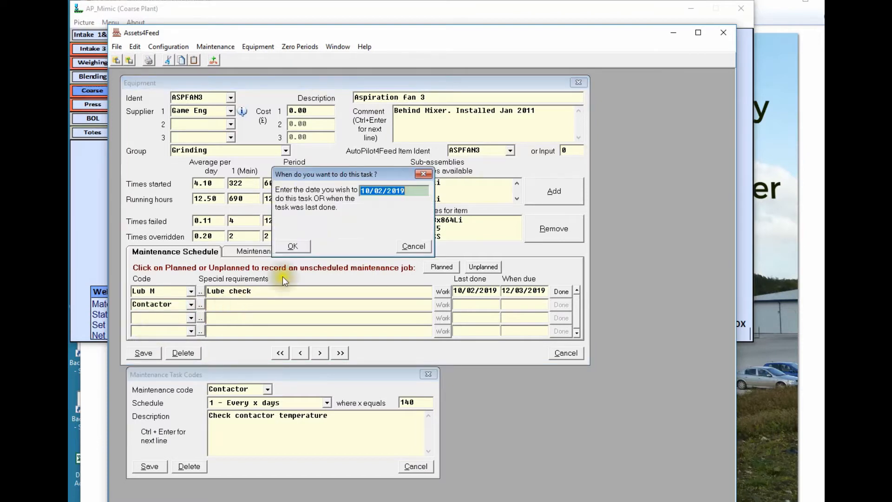
left_click(370, 189)
key("BackSpace")
key("Tab")
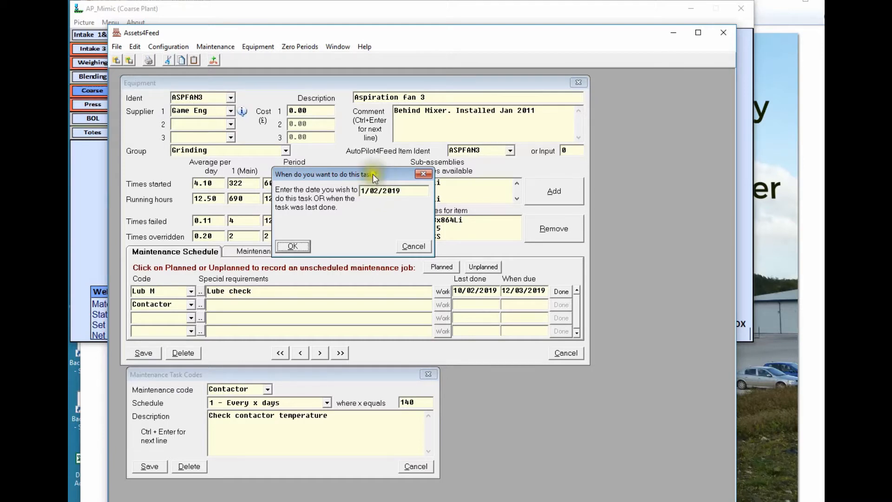
left_click(293, 248)
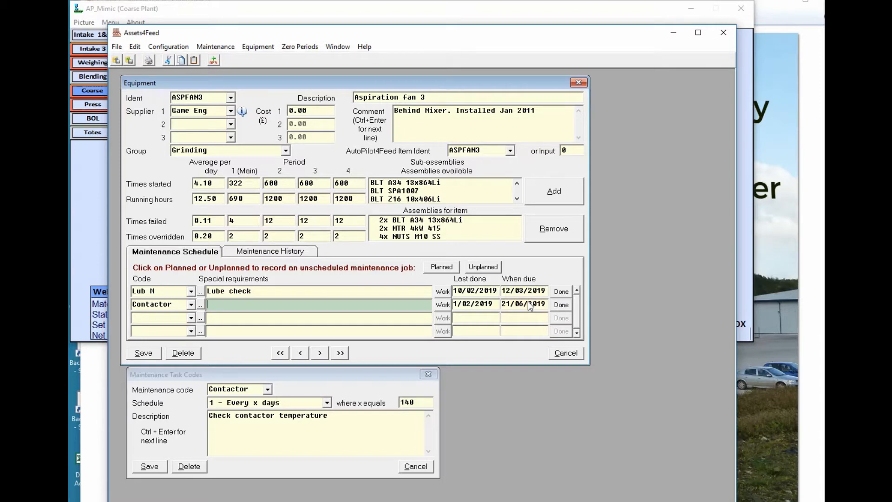
Mark the Lub M task as done, enter the engineer's initials and the note "No problem", and save it to the history
left_click(562, 293)
left_click(562, 292)
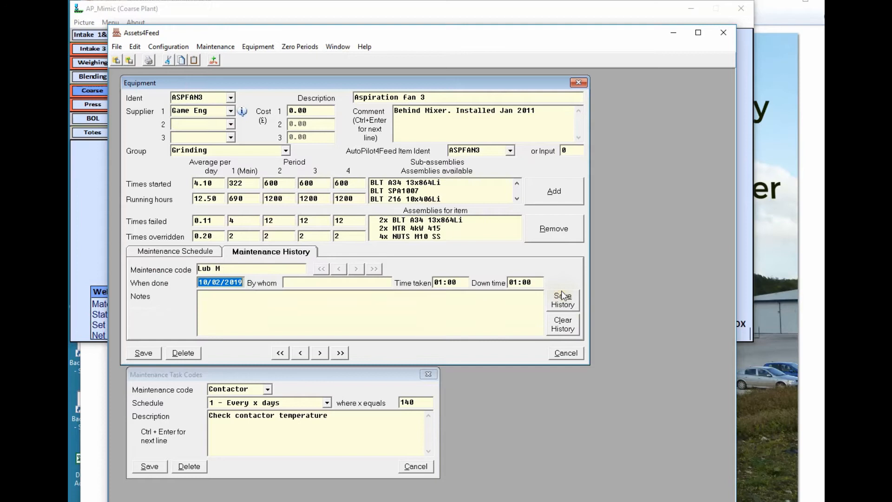
left_click(333, 282)
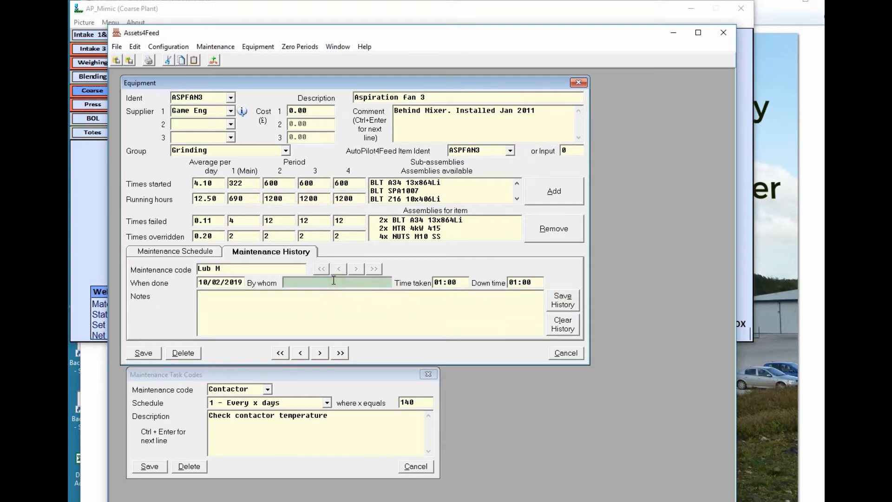
type("PAB")
key("Tab")
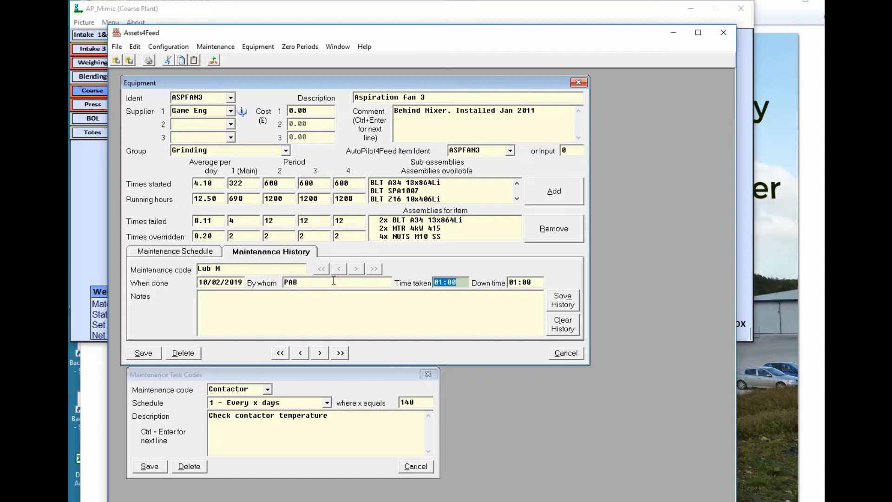
key("Tab")
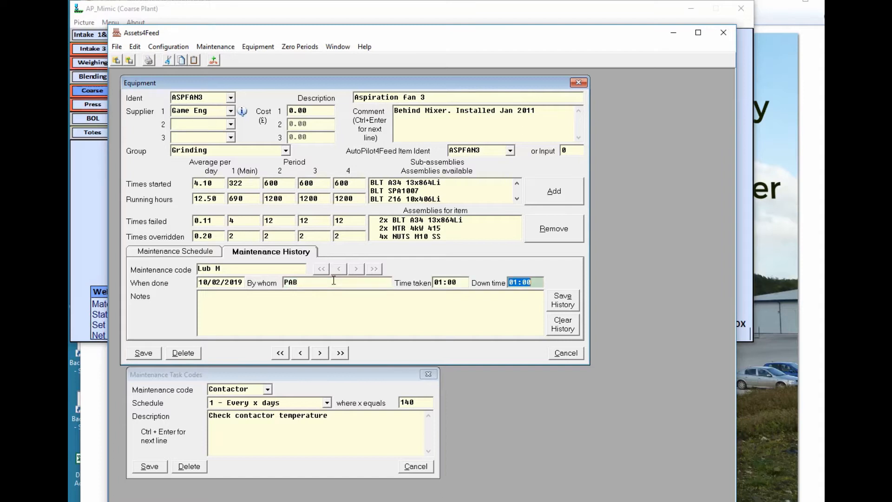
left_click(271, 299)
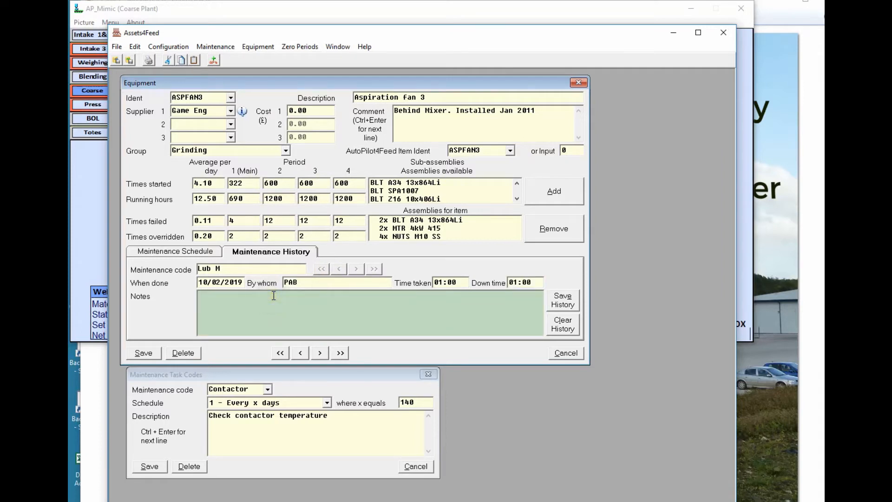
type("No problem")
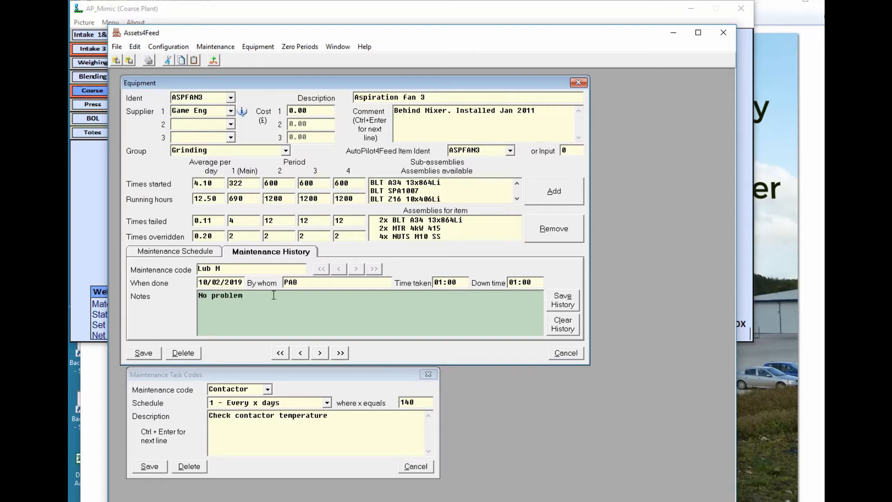
left_click(563, 302)
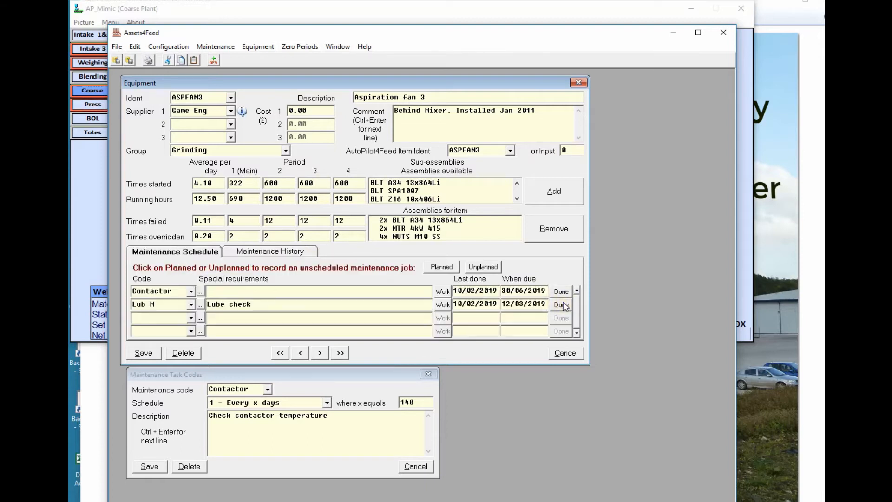
Browse the maintenance history entries of ASPFAN3 and examine their codes, dates and notes
left_click(255, 251)
left_click(339, 271)
left_click(340, 270)
left_click(355, 270)
left_click(342, 268)
left_click(342, 268)
left_click(342, 268)
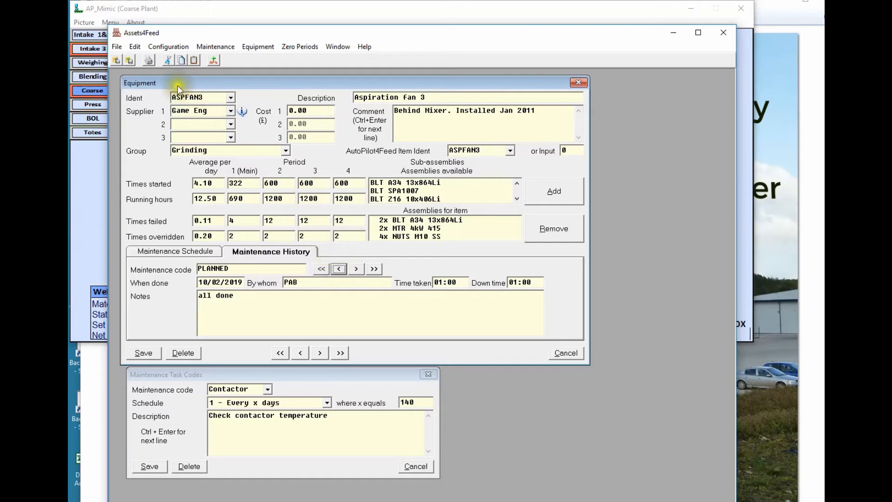
Preview the report "Maintenance schedule for next month with details.rpt", examine the listed tasks, and close it
left_click(116, 47)
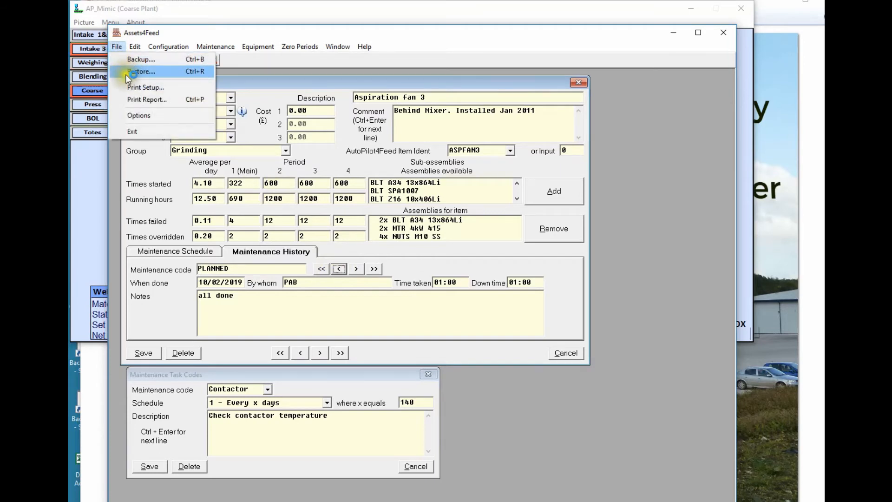
left_click(144, 99)
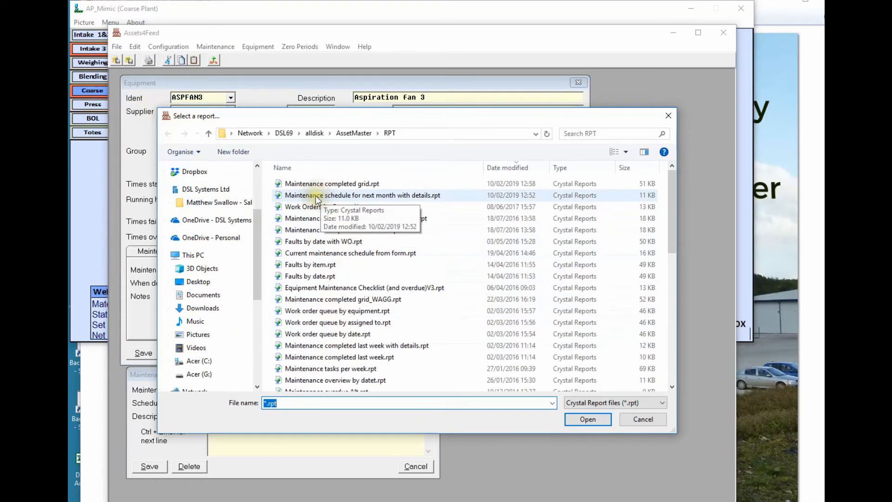
left_click(315, 196)
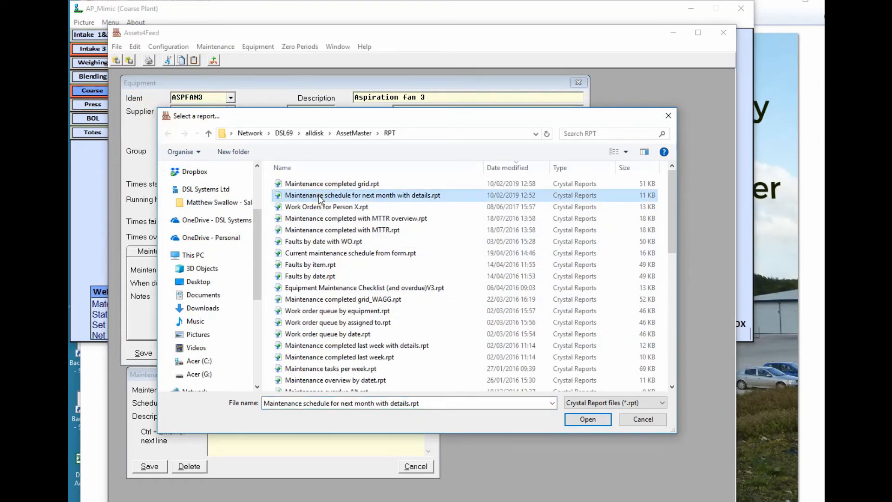
left_click(580, 418)
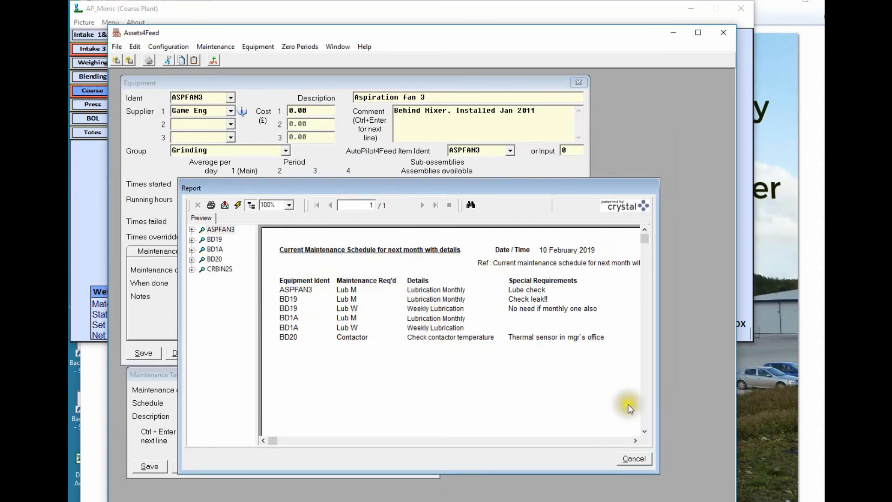
left_click(633, 460)
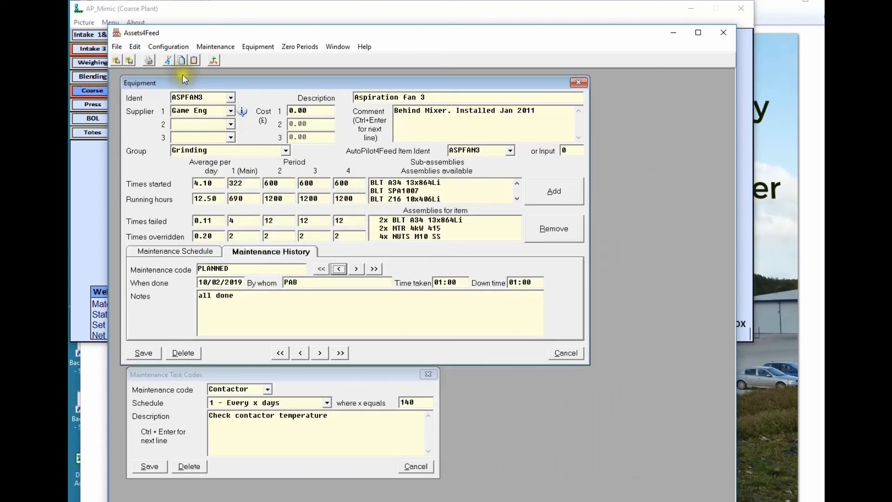
Preview the report "Maintenance completed grid.rpt" for 04/02/2019 to 10/02/2019, examine the completed jobs, and close it
left_click(134, 46)
mouse_move(116, 45)
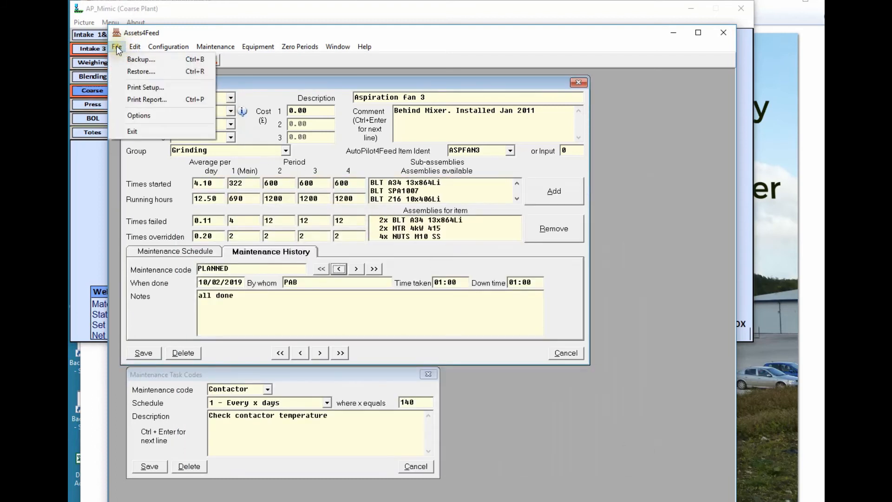
left_click(145, 99)
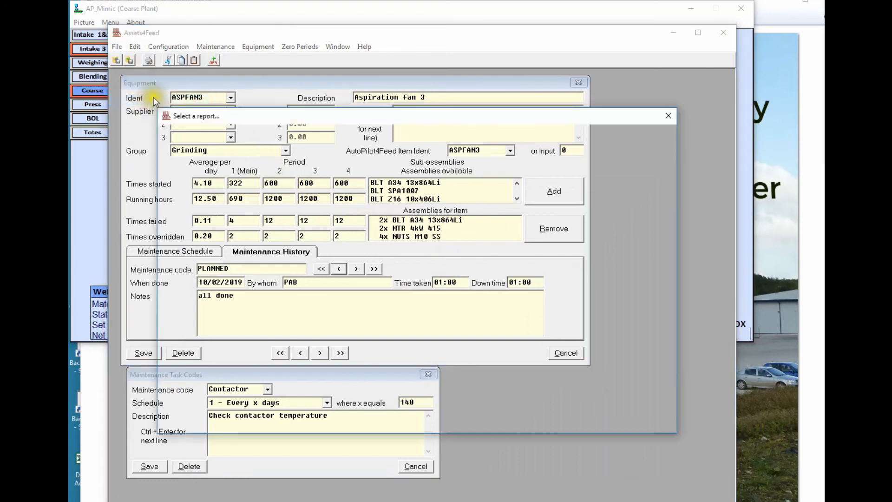
left_click(320, 184)
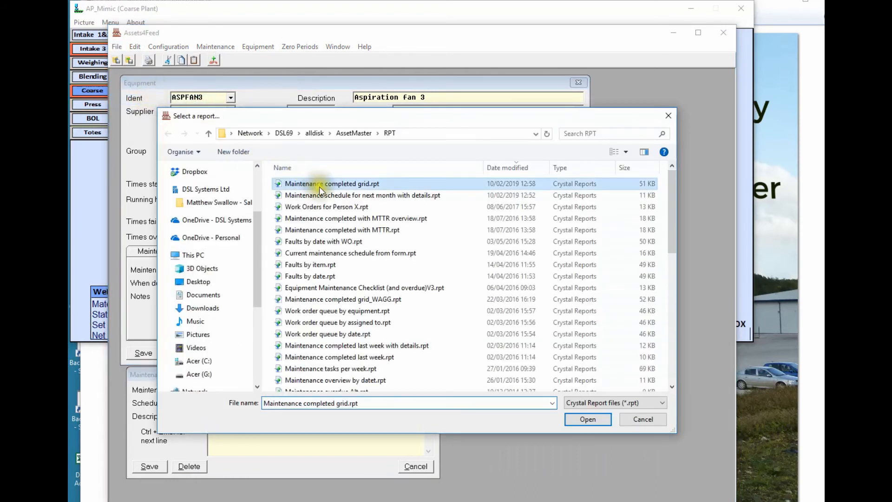
left_click(587, 420)
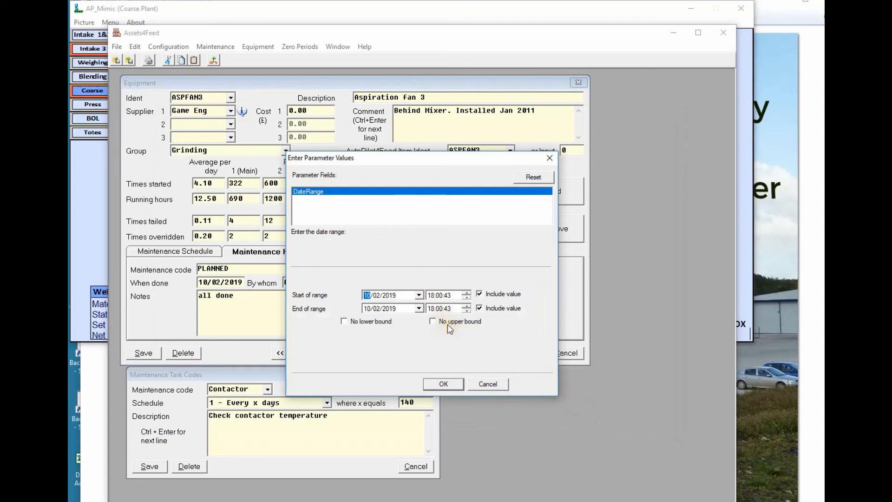
type("4")
left_click(443, 384)
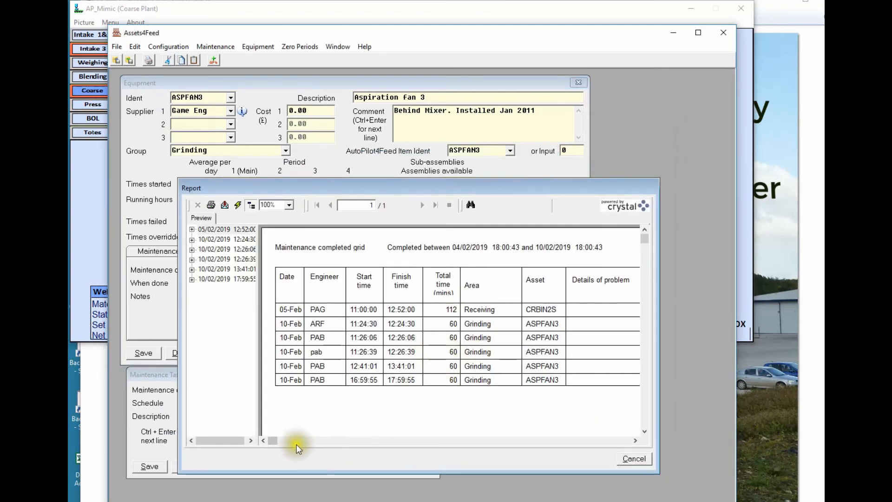
left_click_drag(277, 440, 286, 423)
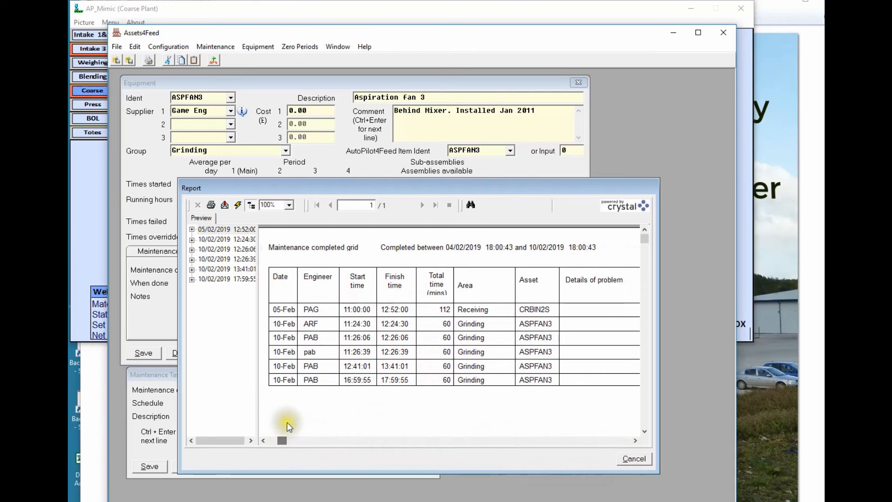
left_click(633, 458)
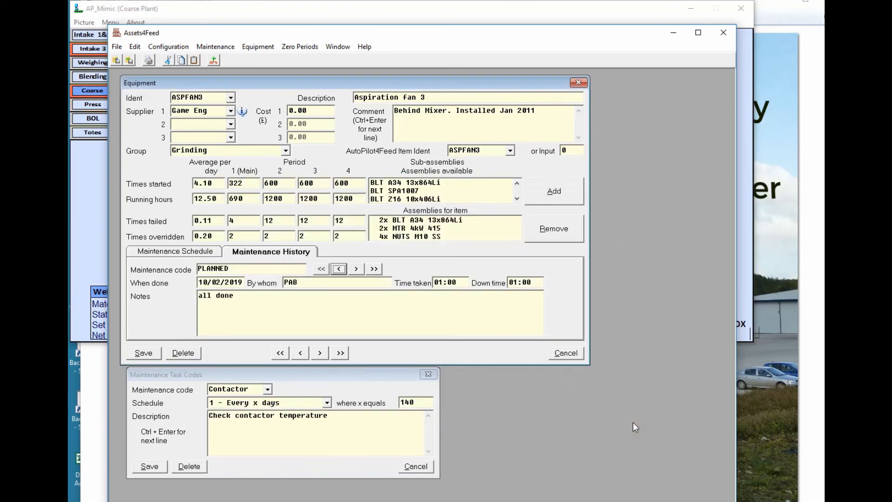
left_click(607, 407)
left_click(587, 394)
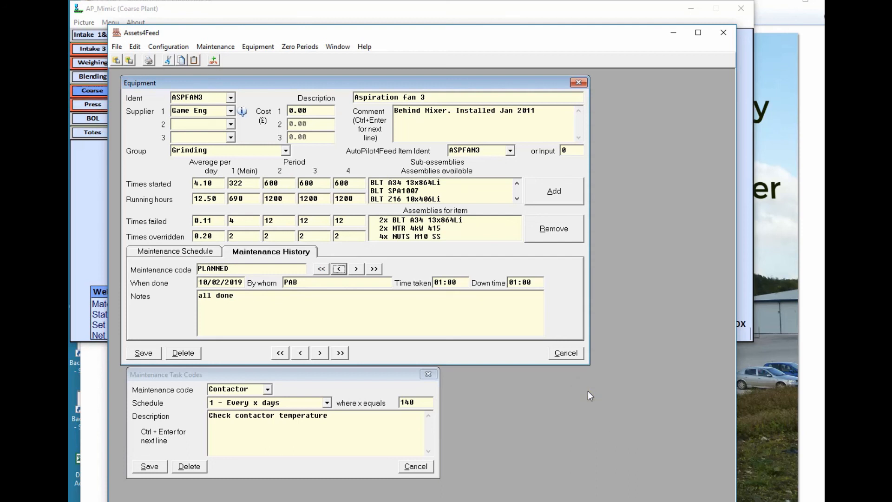